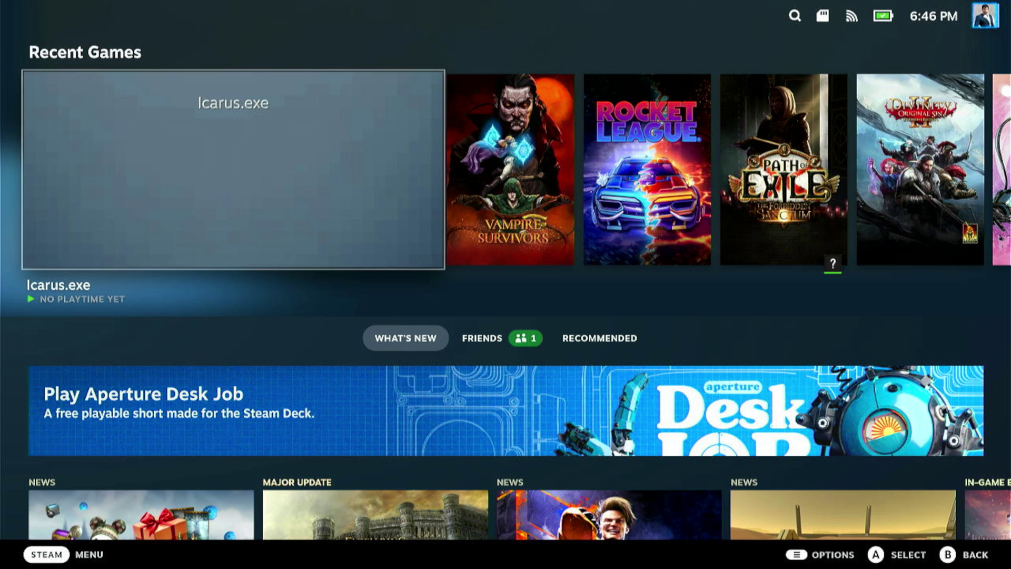
# Step: Switch the Steam Deck from gaming mode to the desktop through its power options
pyautogui.hotkey('ctrl', '1')
pyautogui.press('Down')
pyautogui.press('Down')
pyautogui.press('Down')
pyautogui.press('Down')
pyautogui.press('Down')
pyautogui.press('Down')
pyautogui.press('Down')
pyautogui.press('Return')
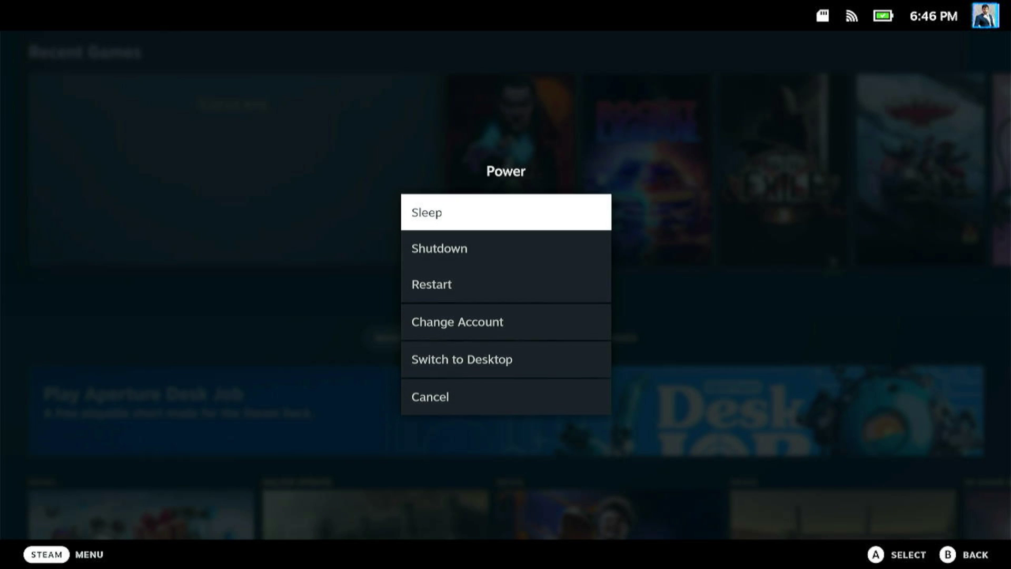
pyautogui.press('Down')
pyautogui.press('Down')
pyautogui.press('Down')
pyautogui.press('Down')
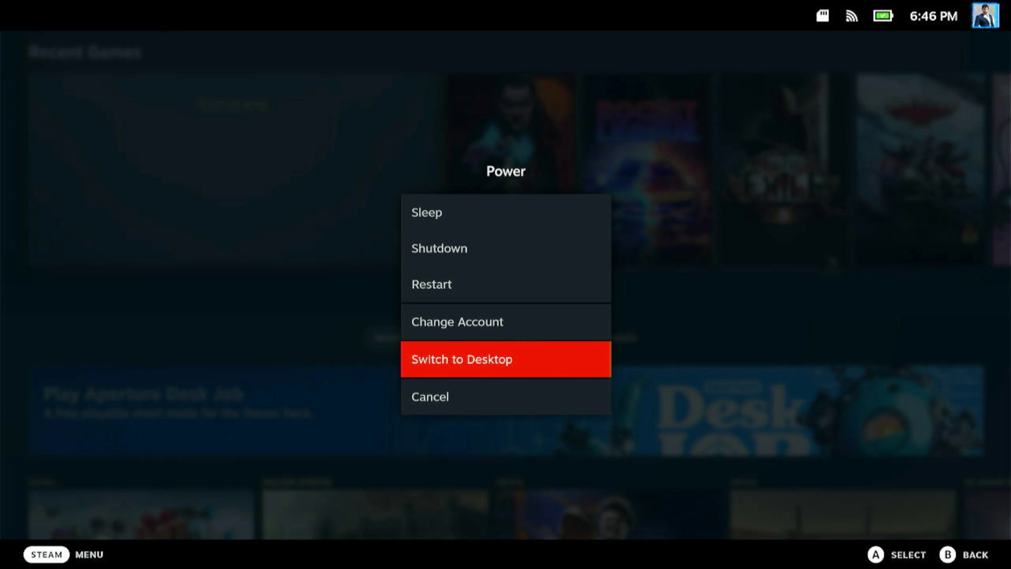
pyautogui.press('Return')
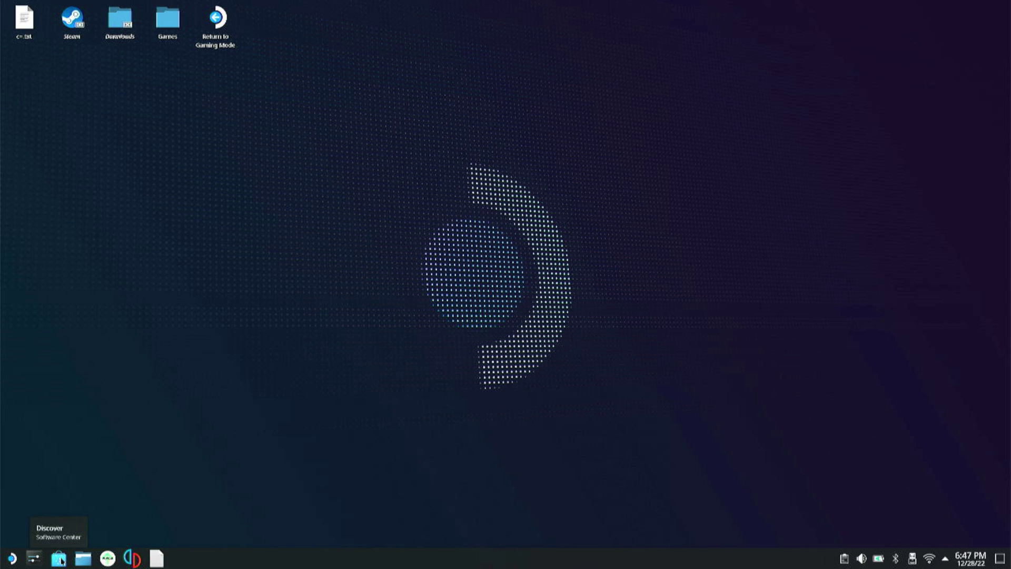
# Step: Open the Discover software center, search for "ryujinx" and install the Ryujinx emulator
pyautogui.click(60, 559)
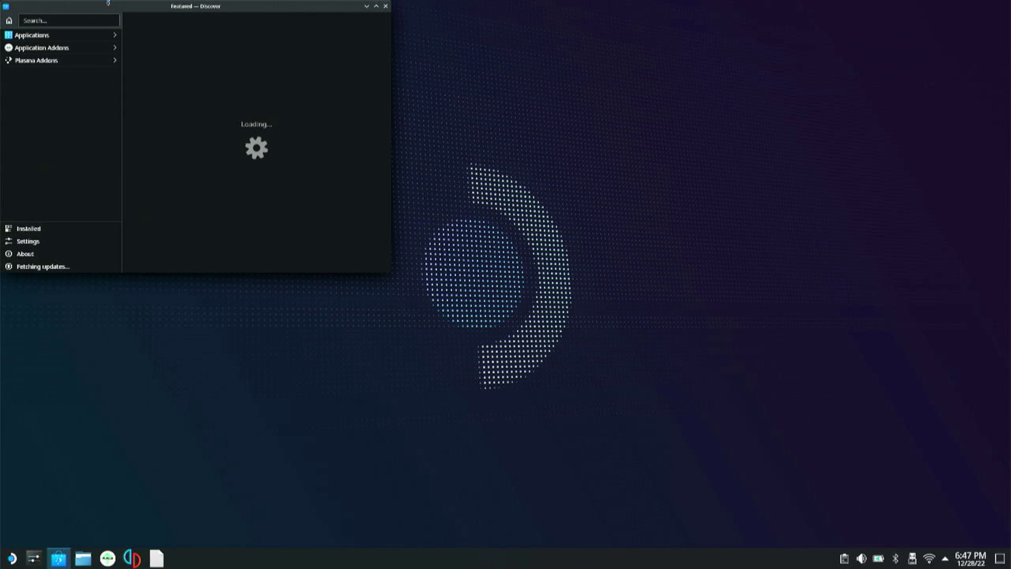
pyautogui.write('ryujinx')
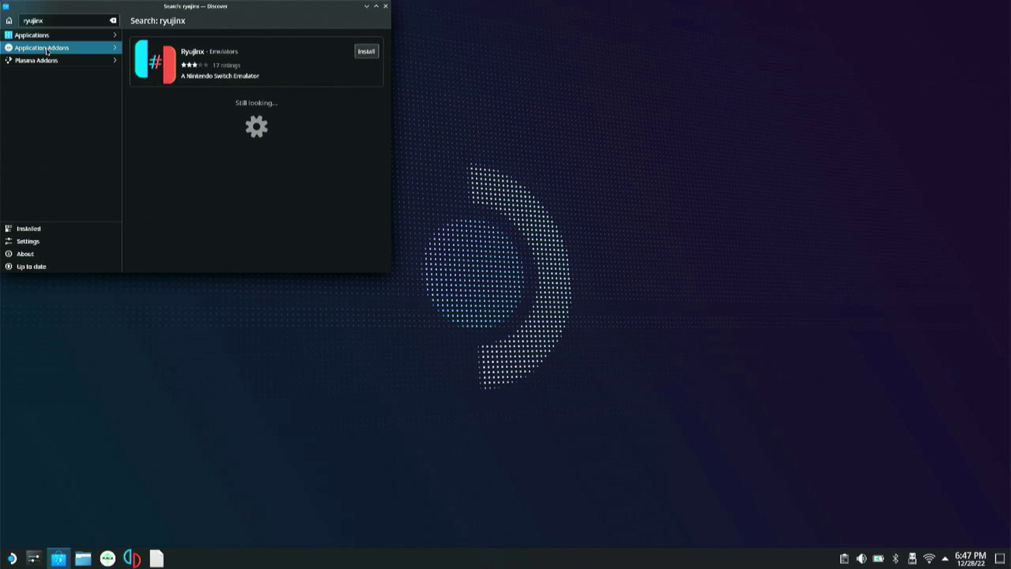
pyautogui.click(365, 53)
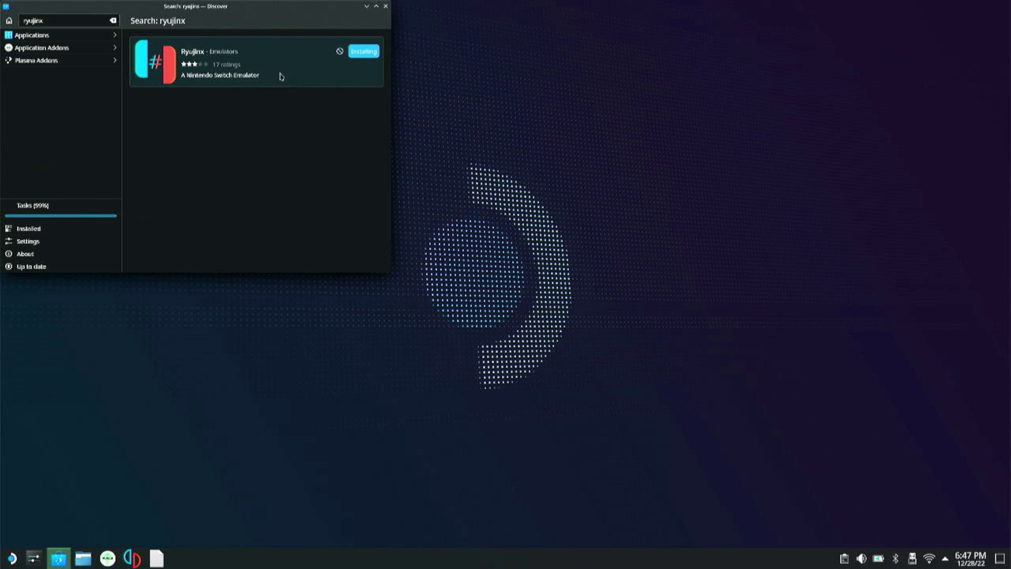
# Step: Clear the search and open the Ryujinx page from the Emulators category under the Games applications
pyautogui.click(113, 20)
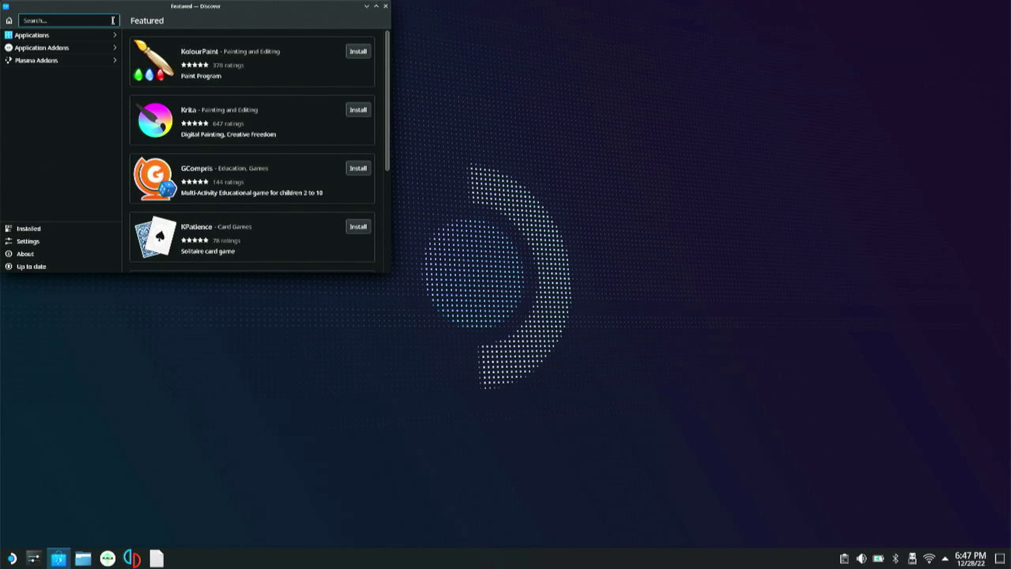
pyautogui.click(55, 39)
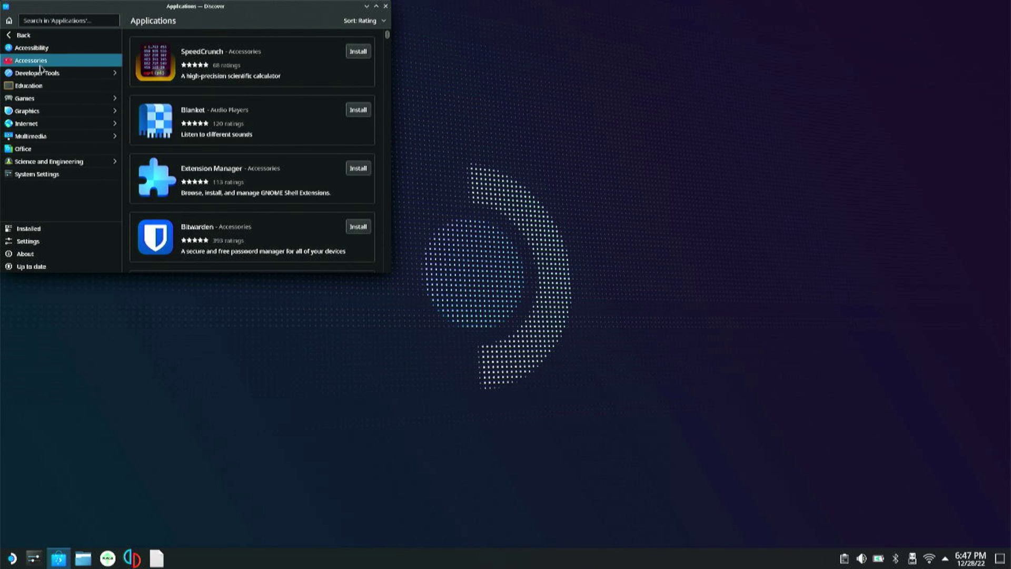
pyautogui.click(43, 102)
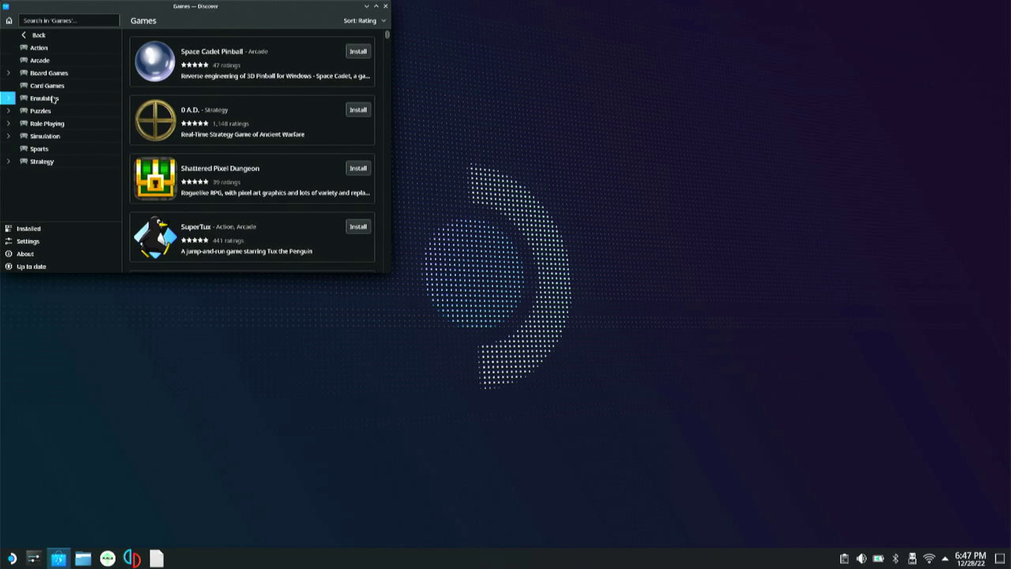
pyautogui.click(44, 101)
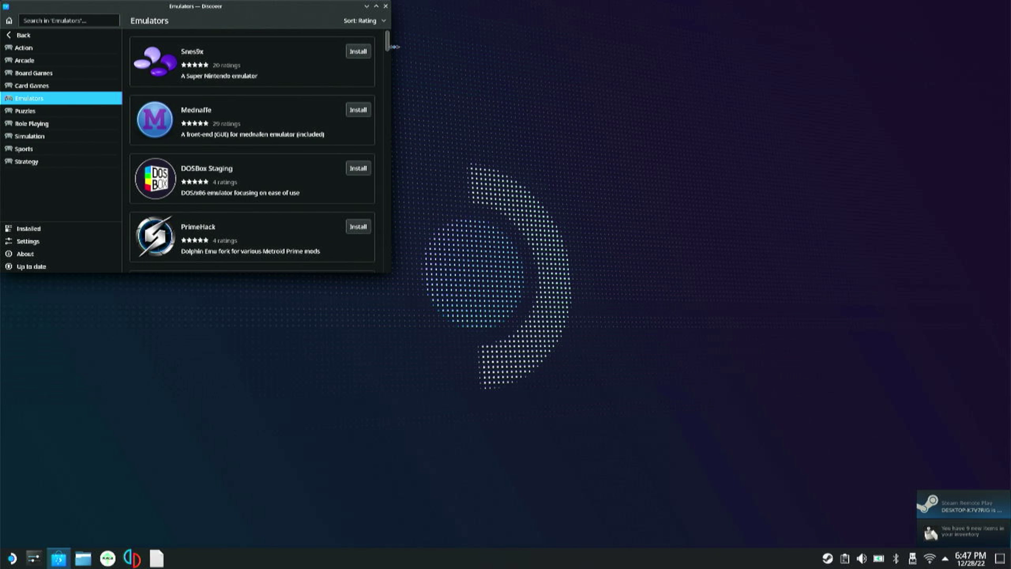
pyautogui.scroll(-10, 374, 142)
pyautogui.scroll(-10, 375, 164)
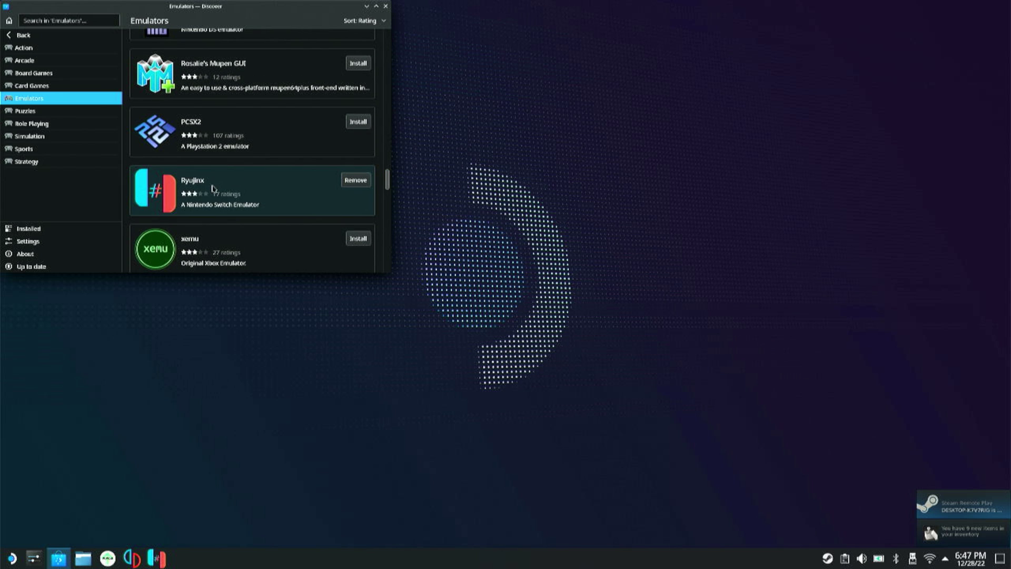
pyautogui.click(235, 186)
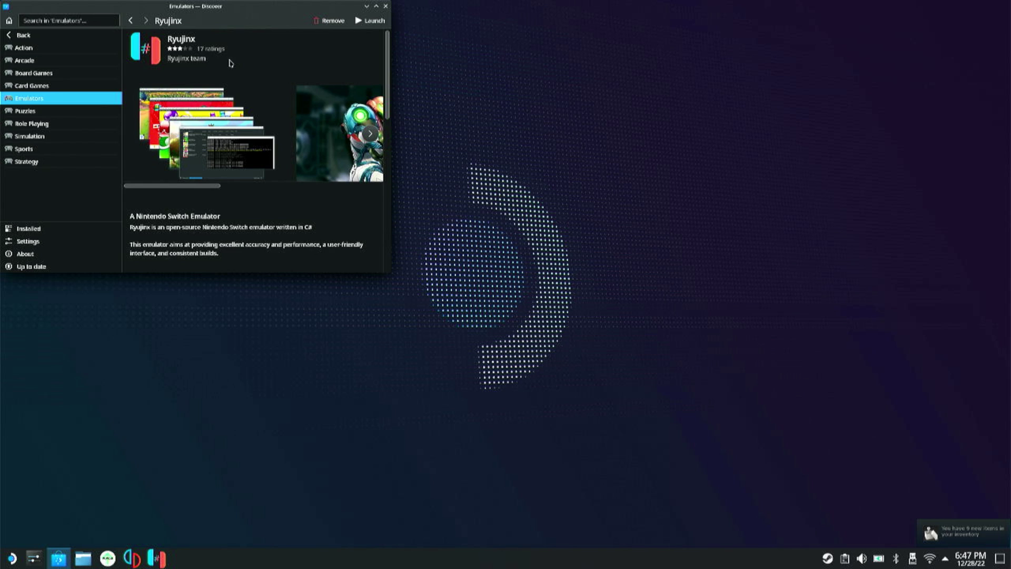
# Step: Launch Ryujinx, dismiss the missing-keys error and minimize the emulator window
pyautogui.click(366, 22)
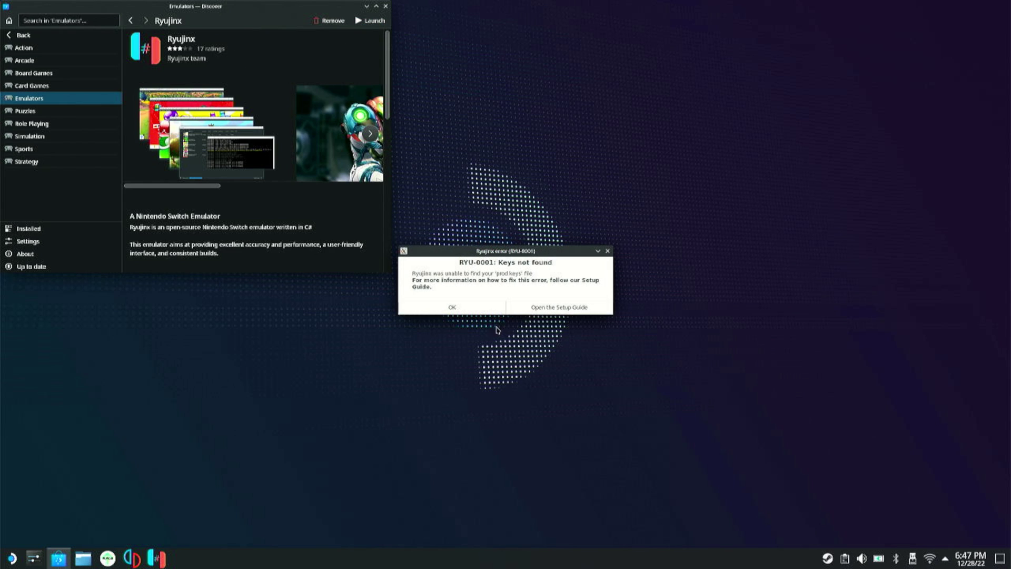
pyautogui.click(453, 307)
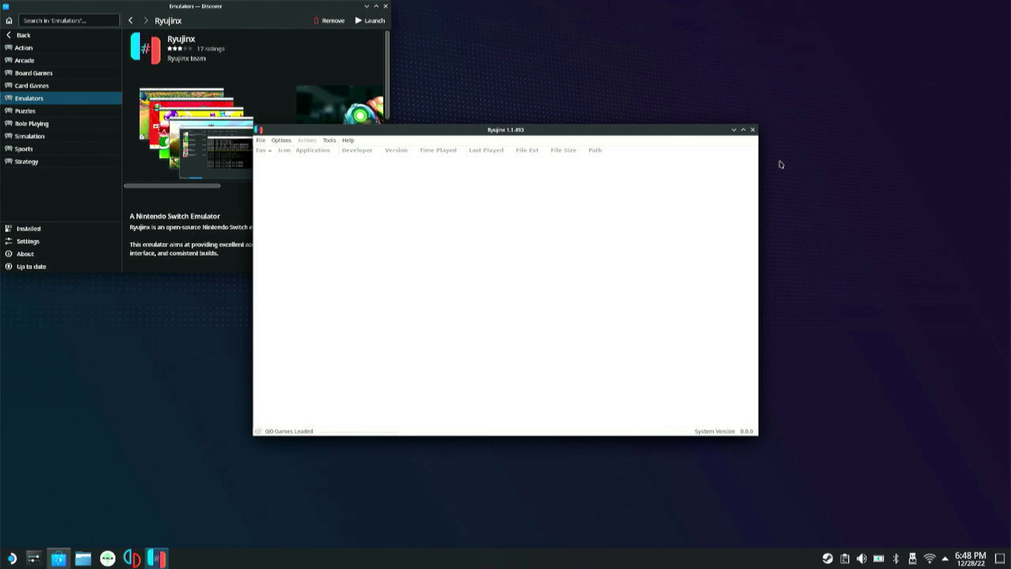
pyautogui.click(734, 129)
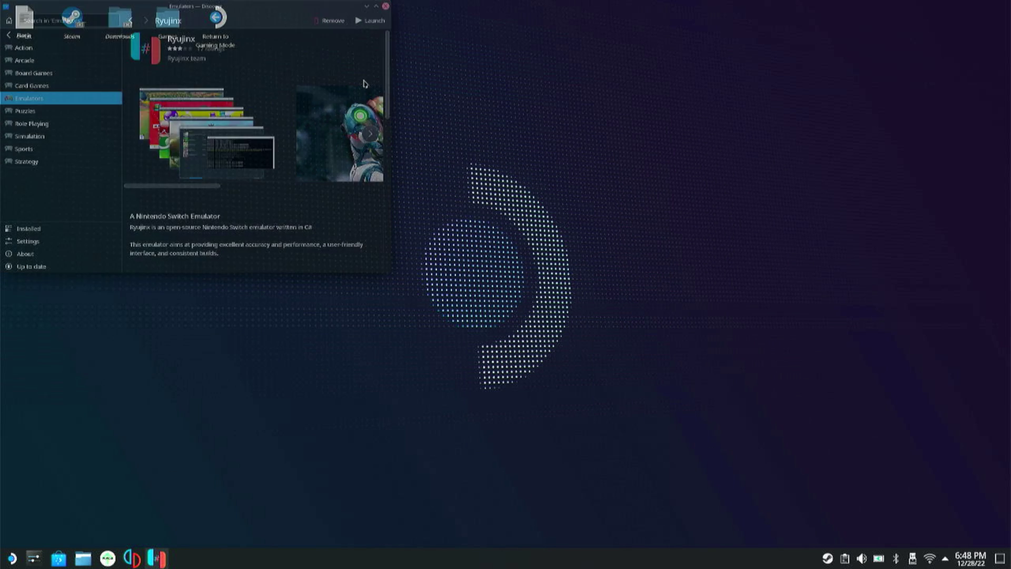
# Step: Switch to the Dolphin file manager, go to the Home folder and check the Show Hidden Files option
pyautogui.click(83, 556)
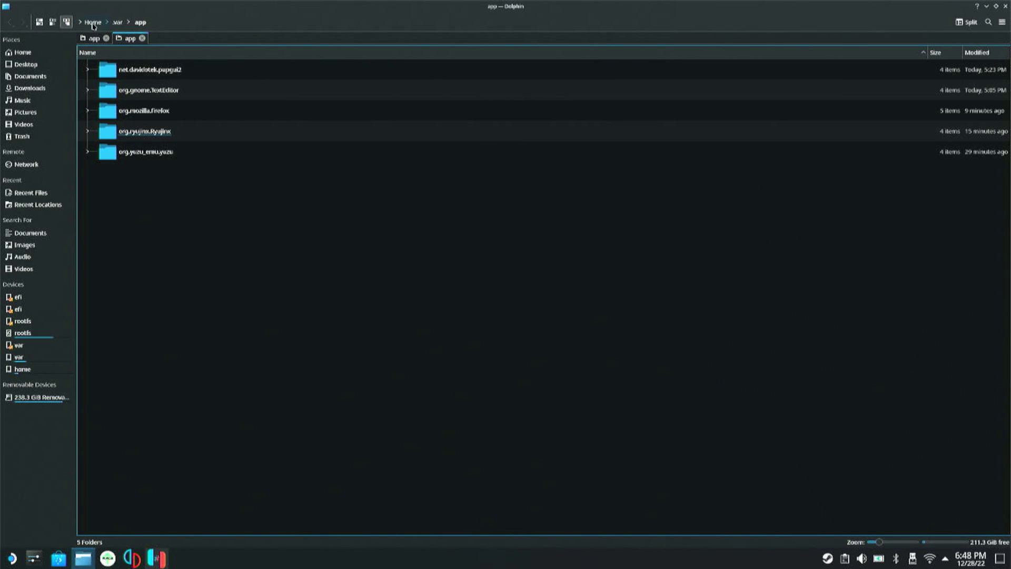
pyautogui.click(93, 24)
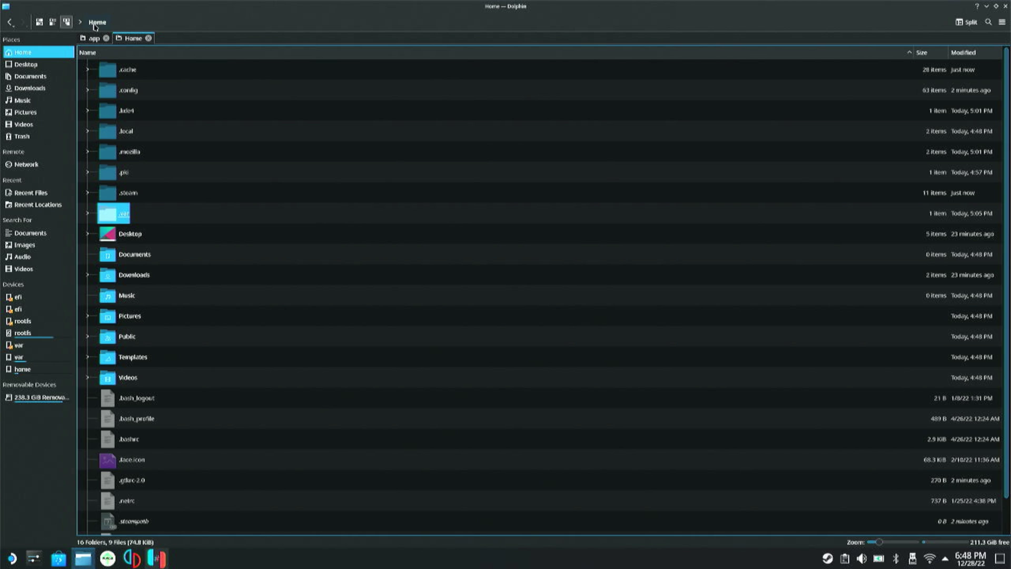
pyautogui.click(1002, 23)
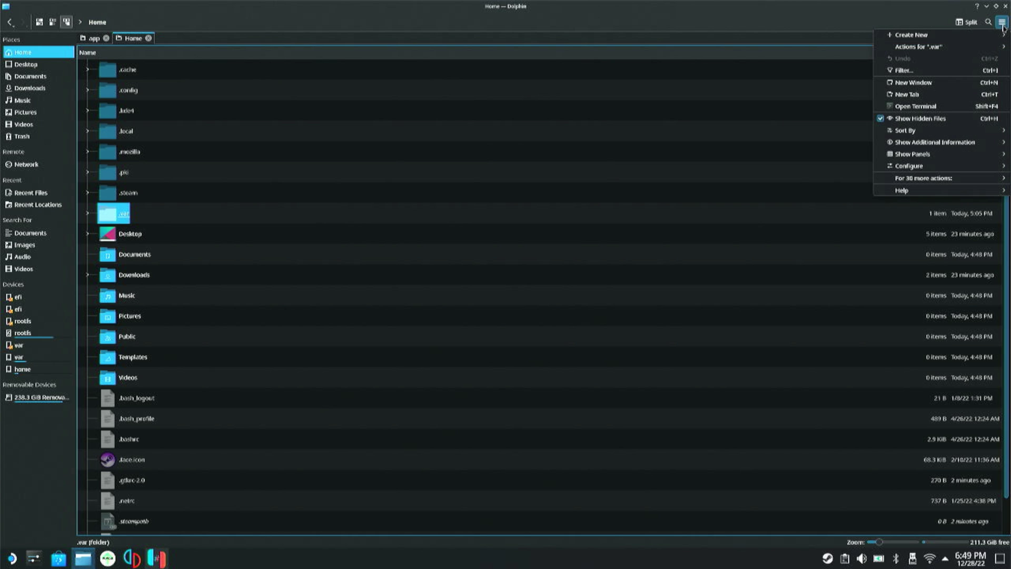
pyautogui.press('Escape')
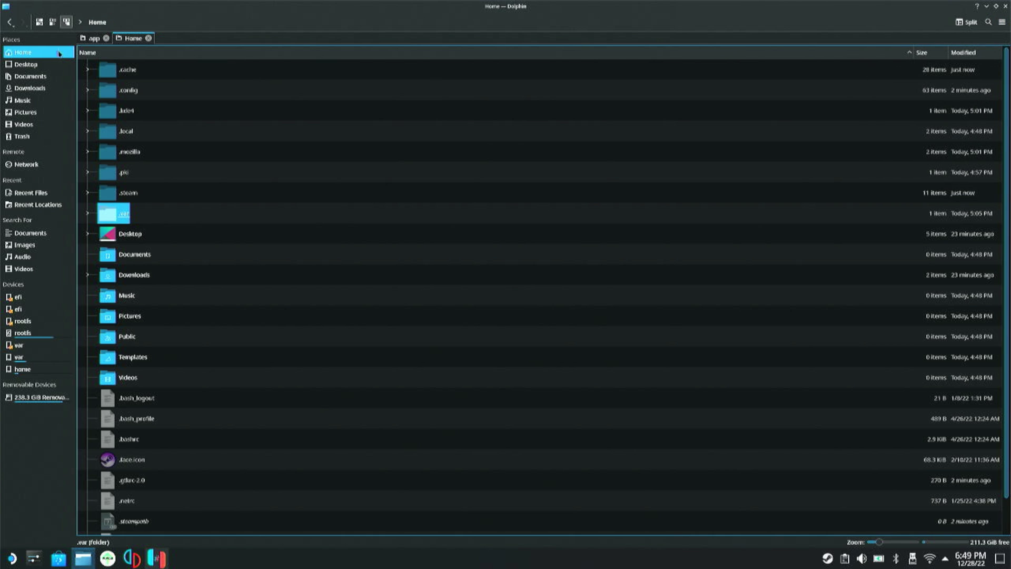
pyautogui.click(55, 55)
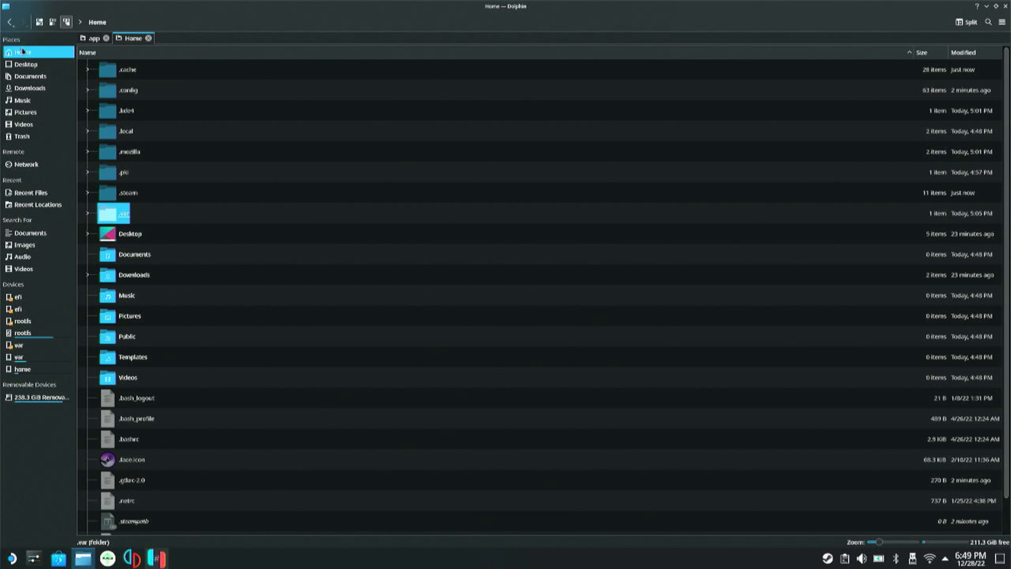
# Step: Open the folder .var/app/org.ryujinx.Ryujinx/config/Ryujinx/system inside Home
pyautogui.doubleClick(121, 214)
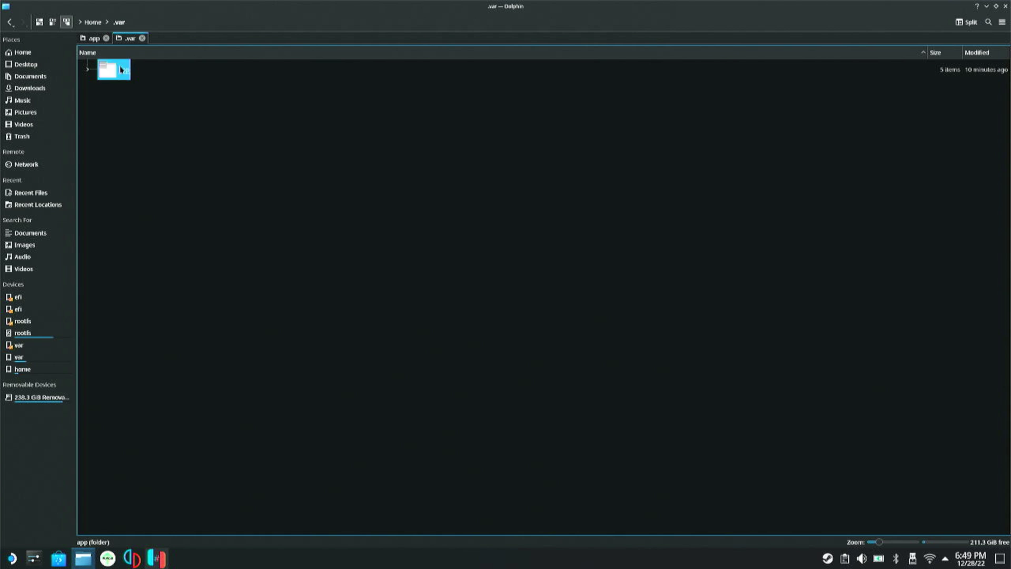
pyautogui.doubleClick(121, 70)
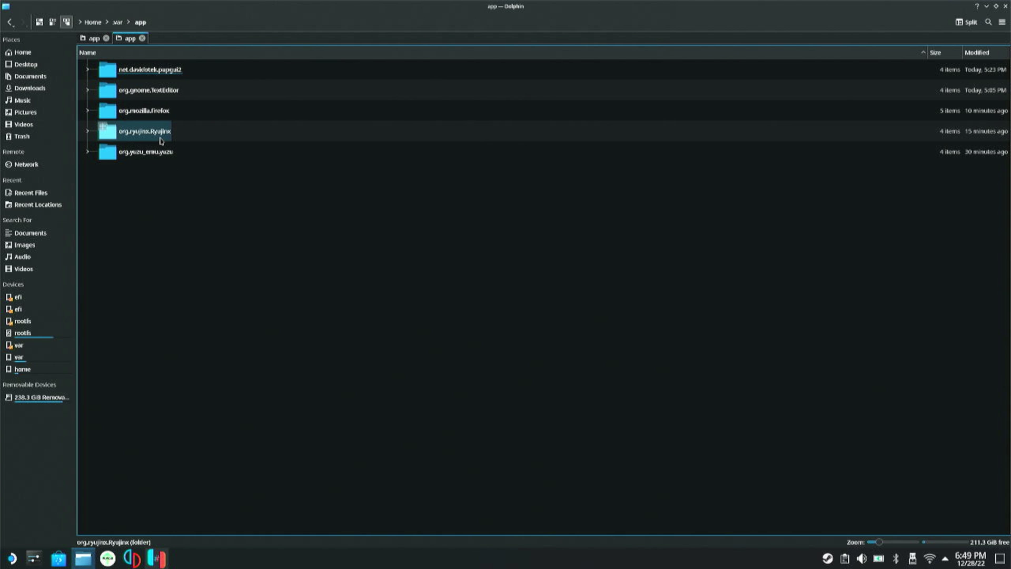
pyautogui.doubleClick(161, 141)
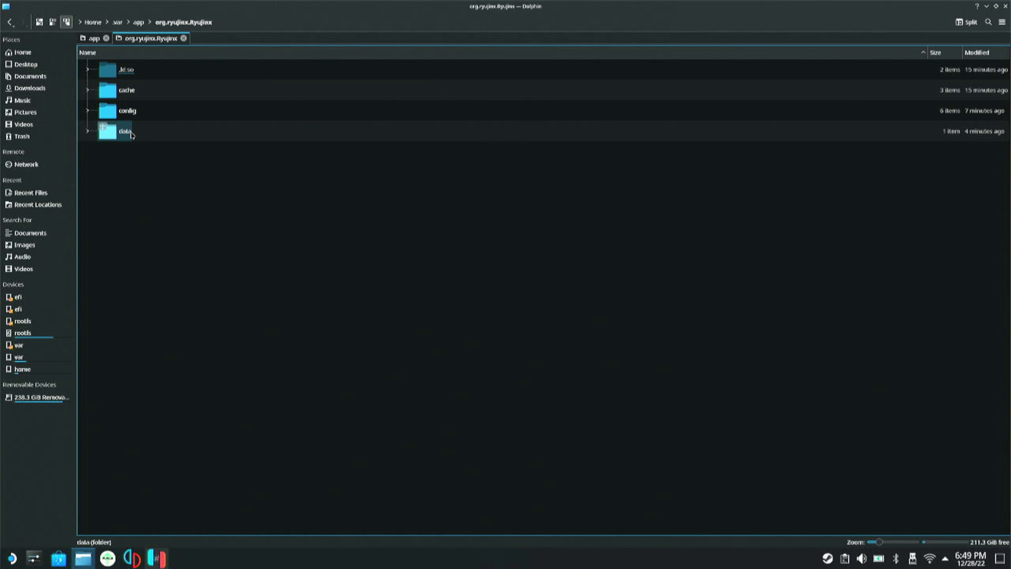
pyautogui.doubleClick(126, 111)
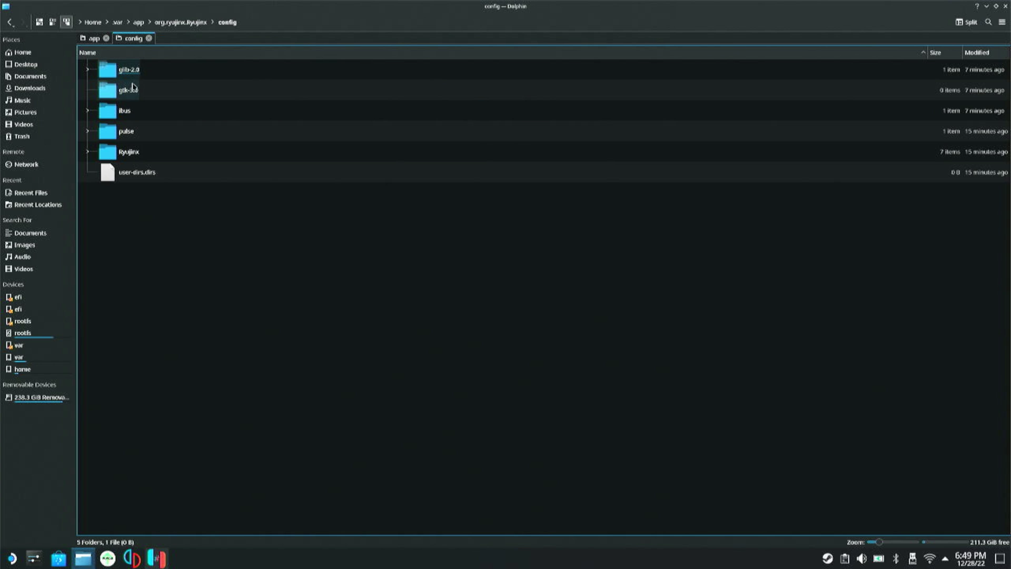
pyautogui.doubleClick(129, 151)
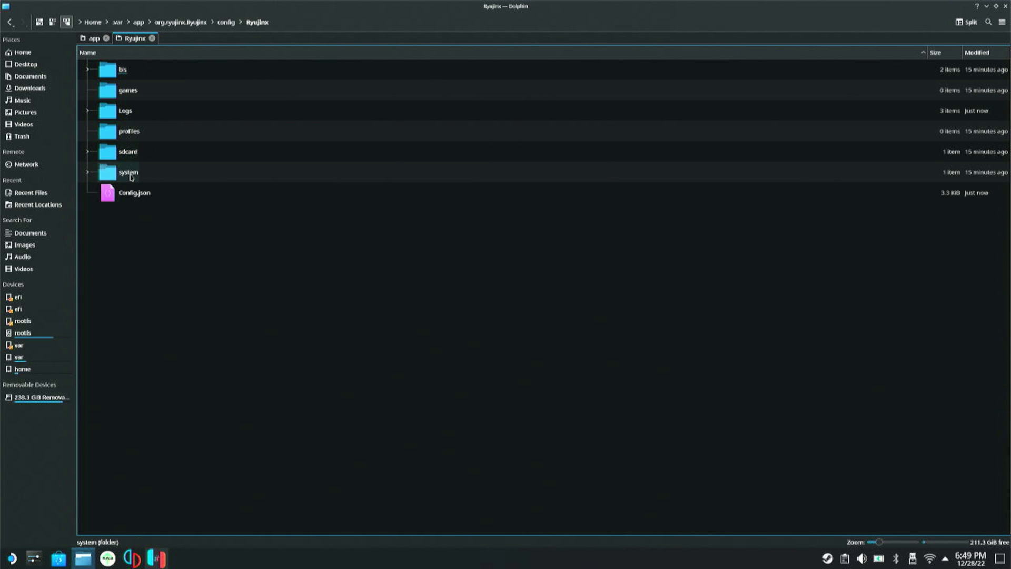
pyautogui.doubleClick(130, 173)
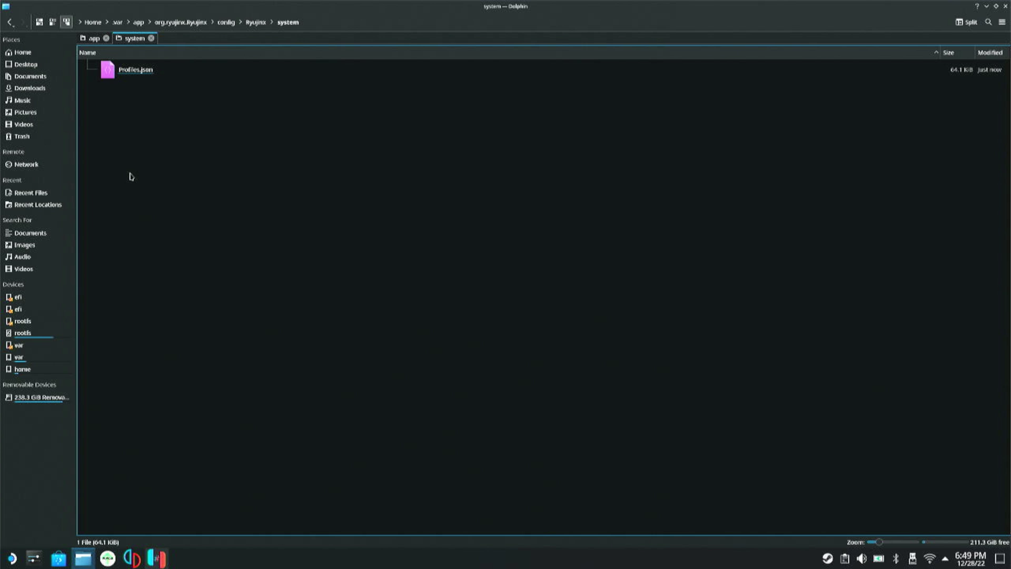
# Step: Copy prod.keys and title.keys from the Keys 15.0.0 folder inside the desktop's Downloads folder
pyautogui.click(986, 6)
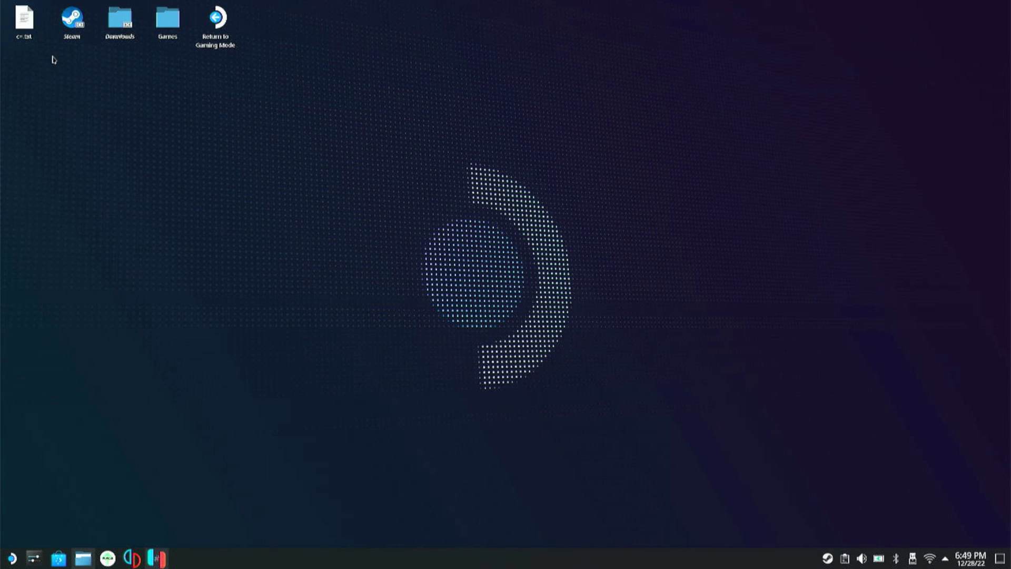
pyautogui.doubleClick(129, 30)
pyautogui.doubleClick(147, 75)
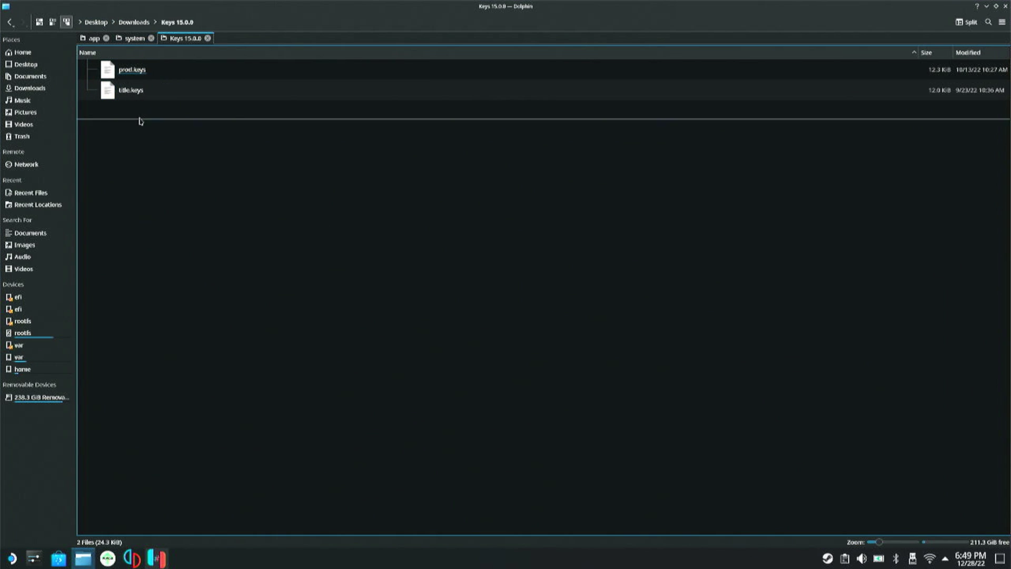
pyautogui.moveTo(140, 118); pyautogui.dragTo(135, 70)
pyautogui.rightClick(136, 70)
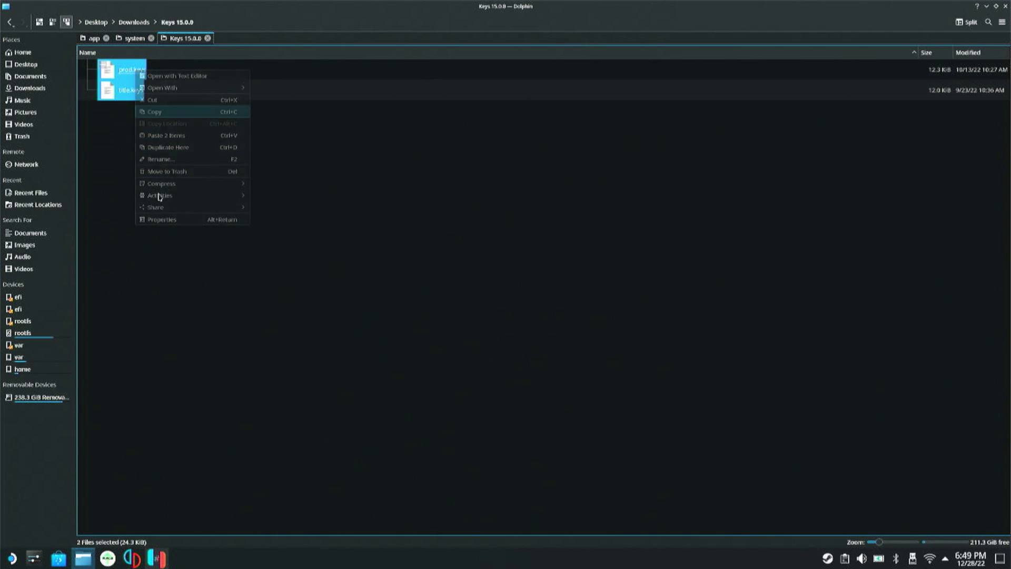
pyautogui.click(163, 241)
# Step: Paste the two copied key files into the Ryujinx system folder
pyautogui.click(134, 38)
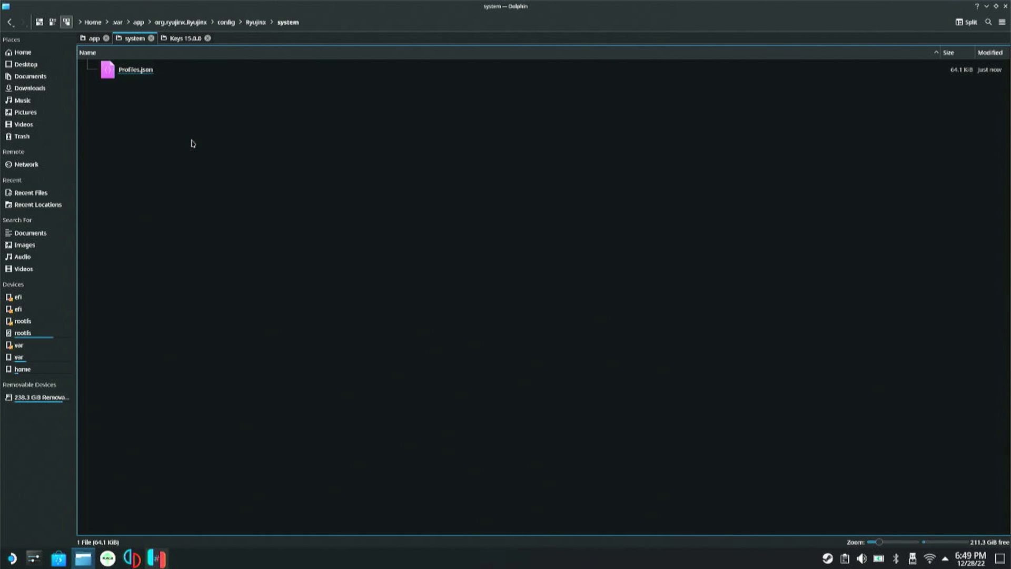
pyautogui.rightClick(192, 143)
pyautogui.click(239, 170)
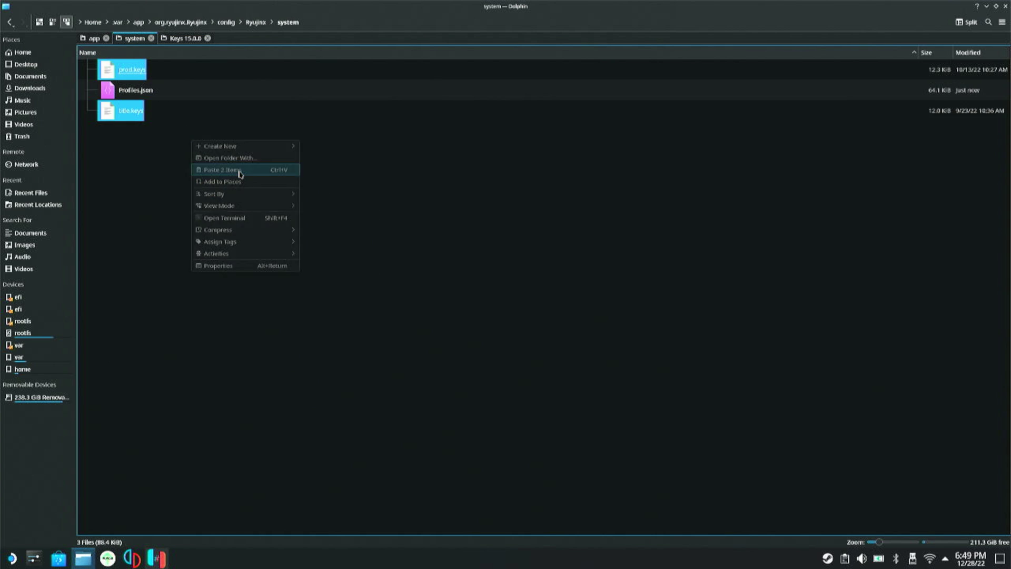
pyautogui.click(269, 181)
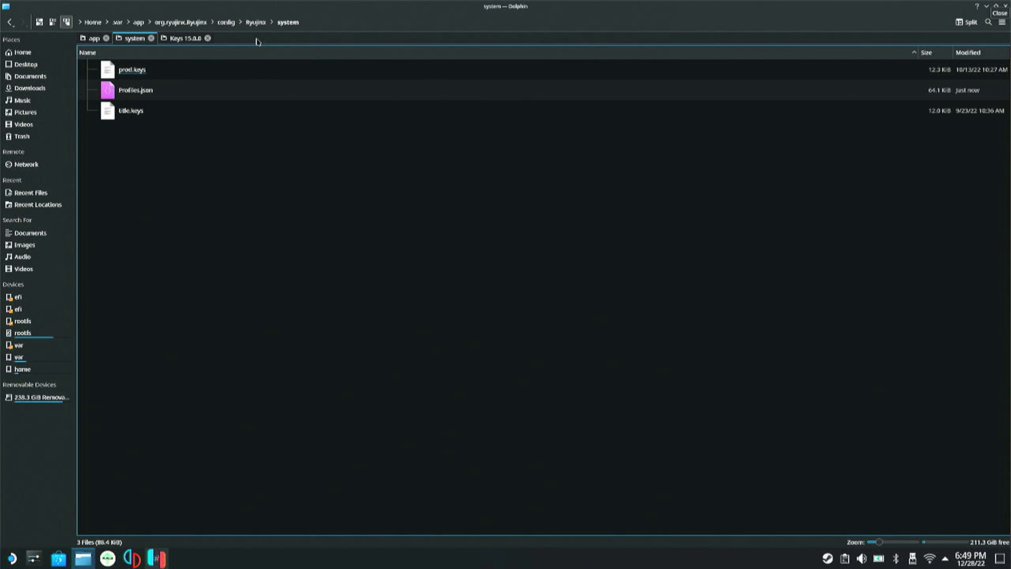
# Step: Switch to Ryujinx and maximize its window
pyautogui.click(158, 559)
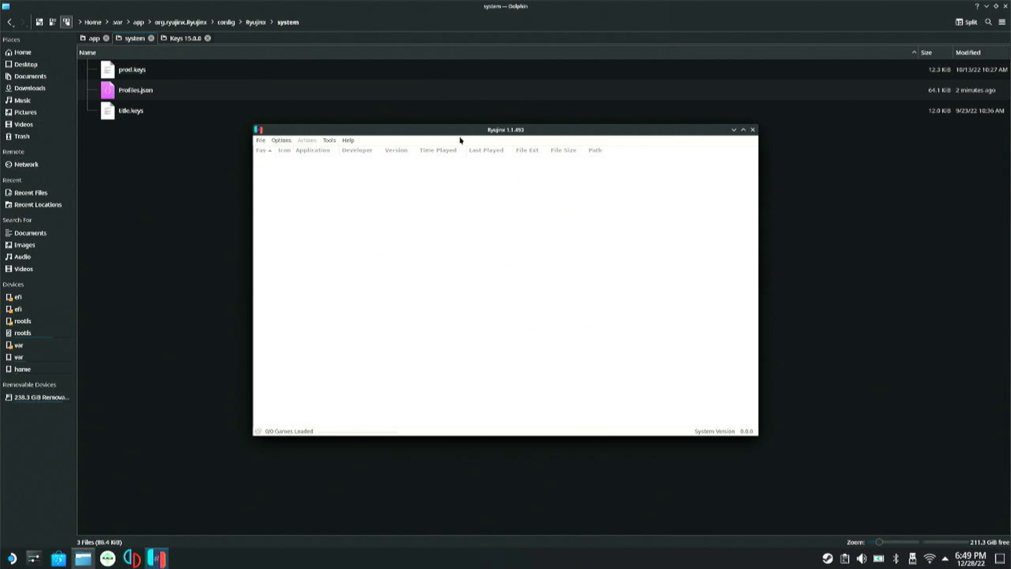
pyautogui.doubleClick(460, 132)
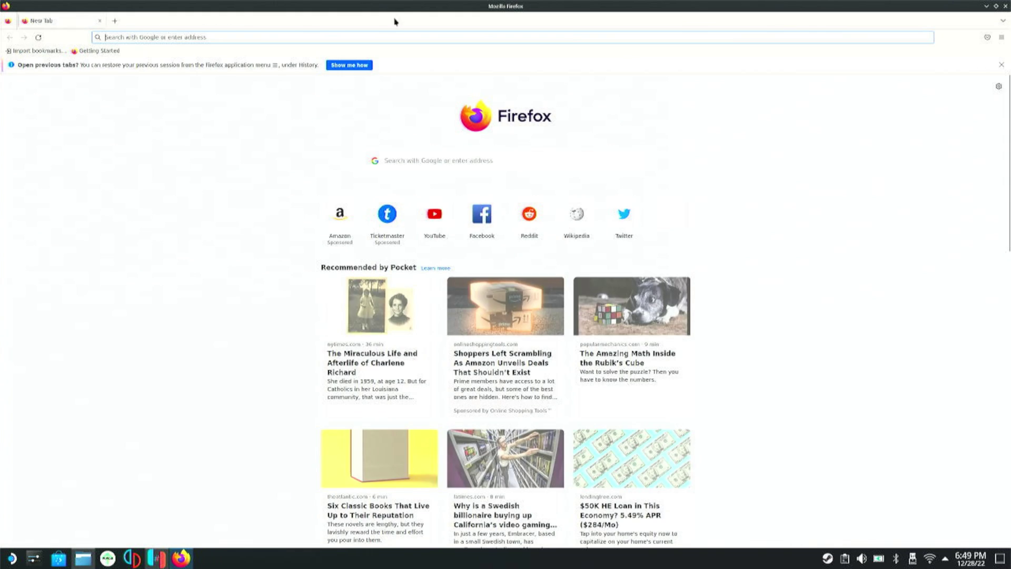
# Step: Switch to Firefox, search for "darth sternie" and open Darthsternie's Firmware Archive website
pyautogui.write('darth sternie')
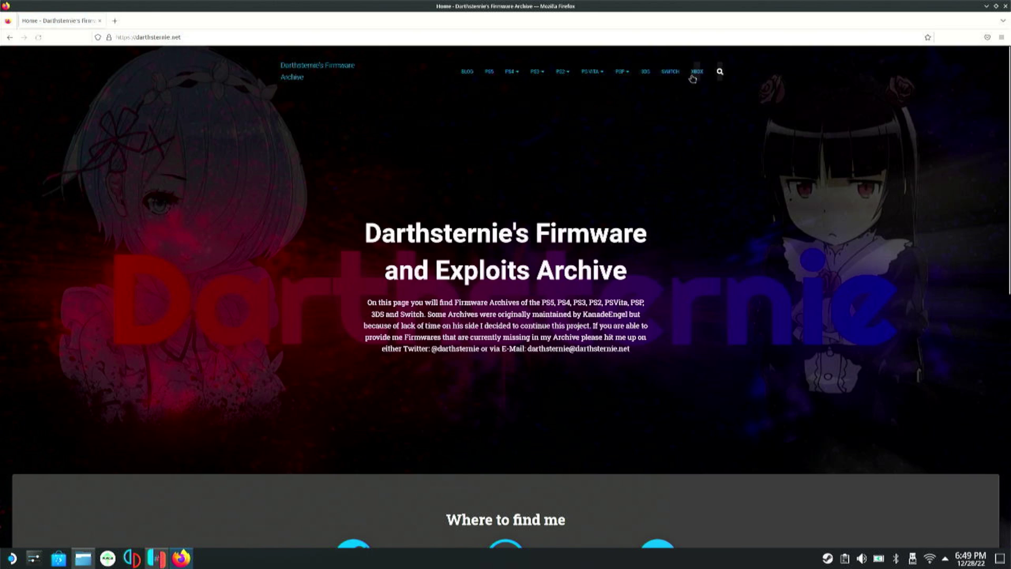
# Step: Open the archive's Switch section and download Firmware 15.0.1.zip from its MEGA page
pyautogui.click(679, 74)
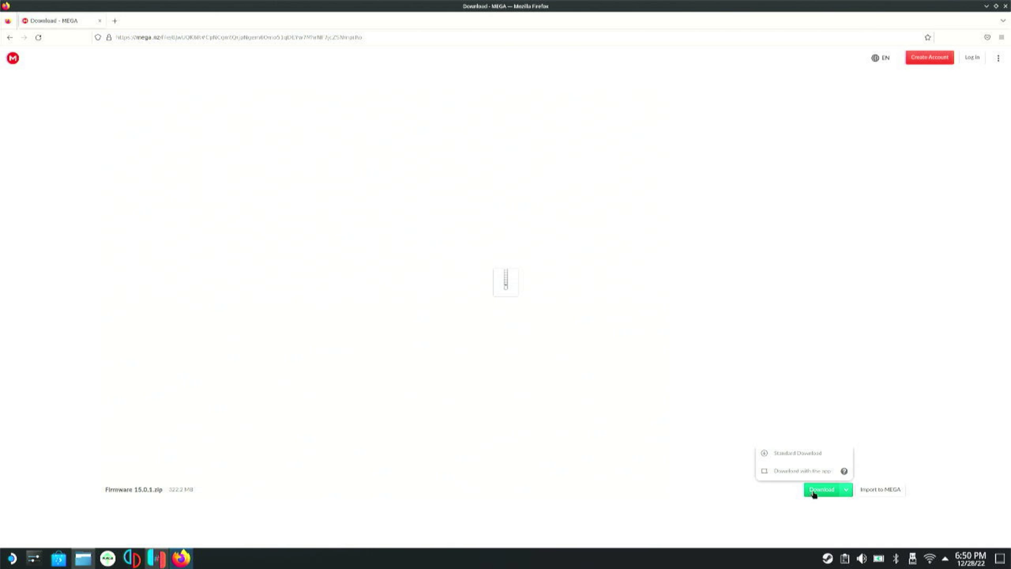
pyautogui.click(819, 491)
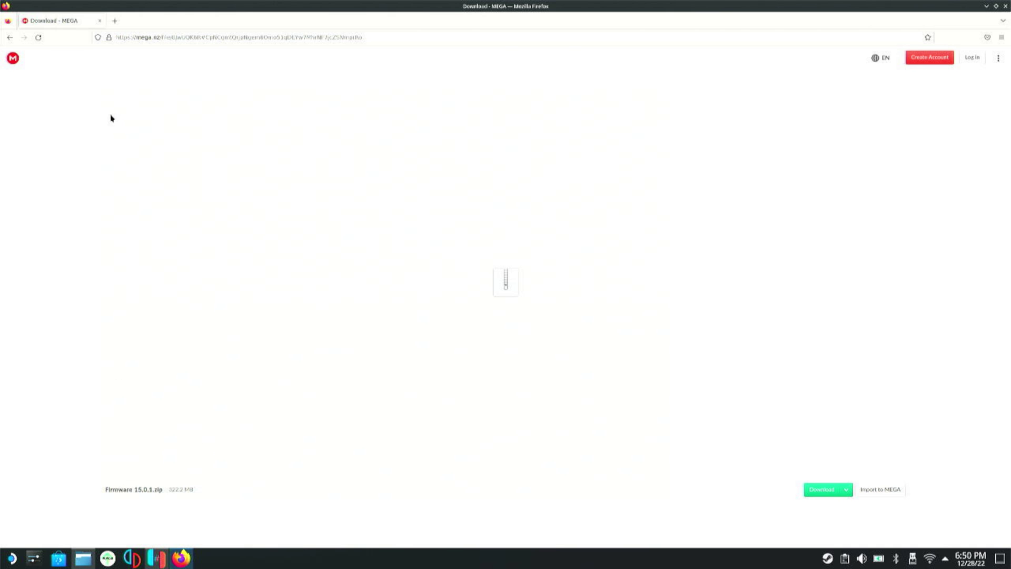
# Step: Switch to Ryujinx and install the firmware from Firmware 15.0.1.zip in the Downloads folder
pyautogui.click(157, 558)
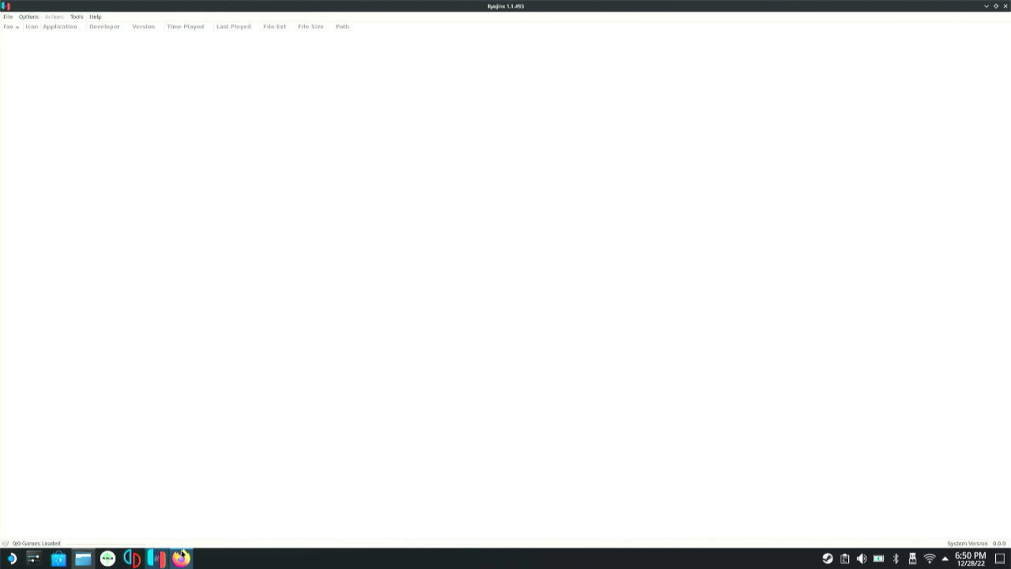
pyautogui.click(76, 17)
pyautogui.moveTo(92, 30)
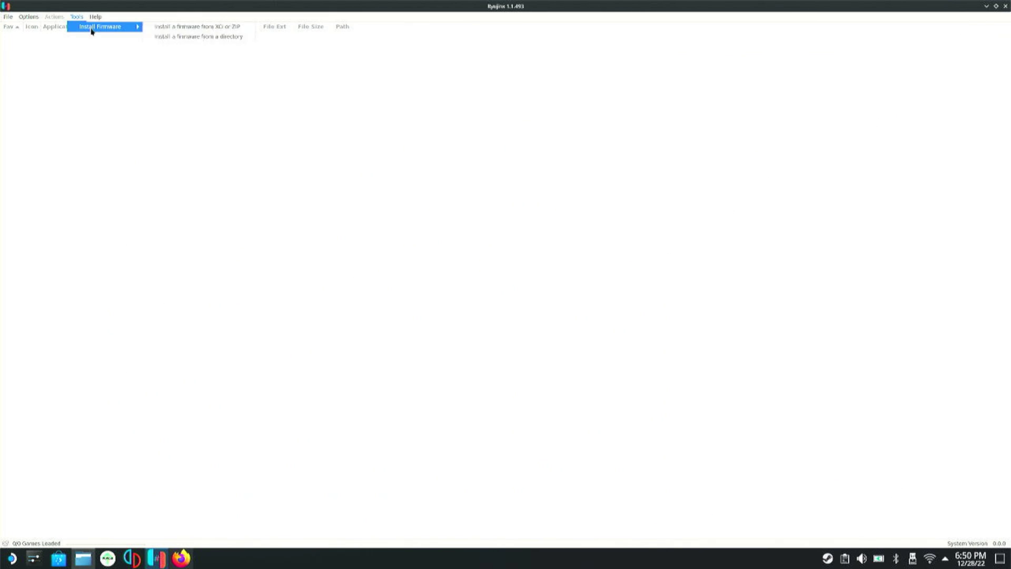
pyautogui.click(165, 30)
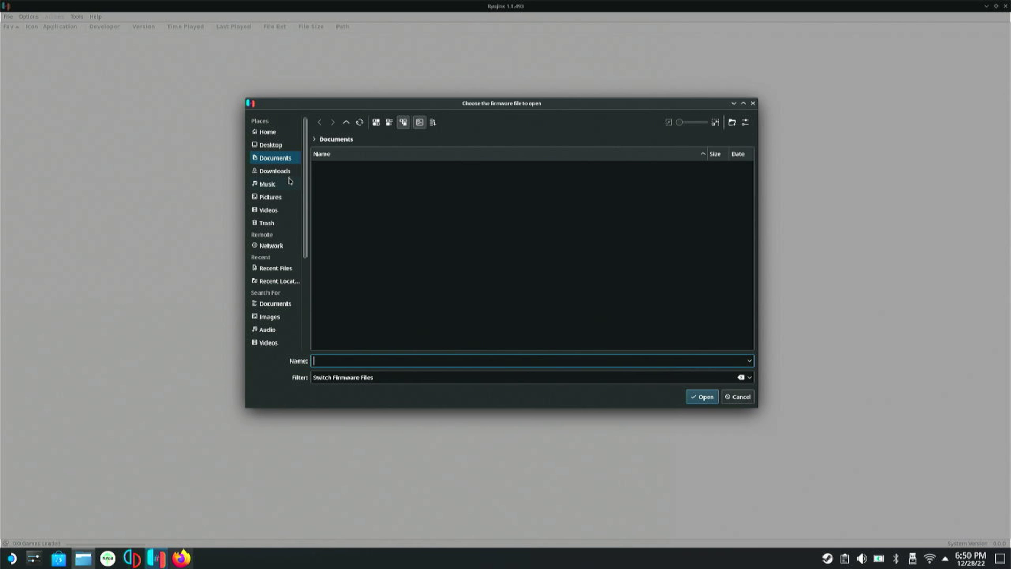
pyautogui.click(279, 170)
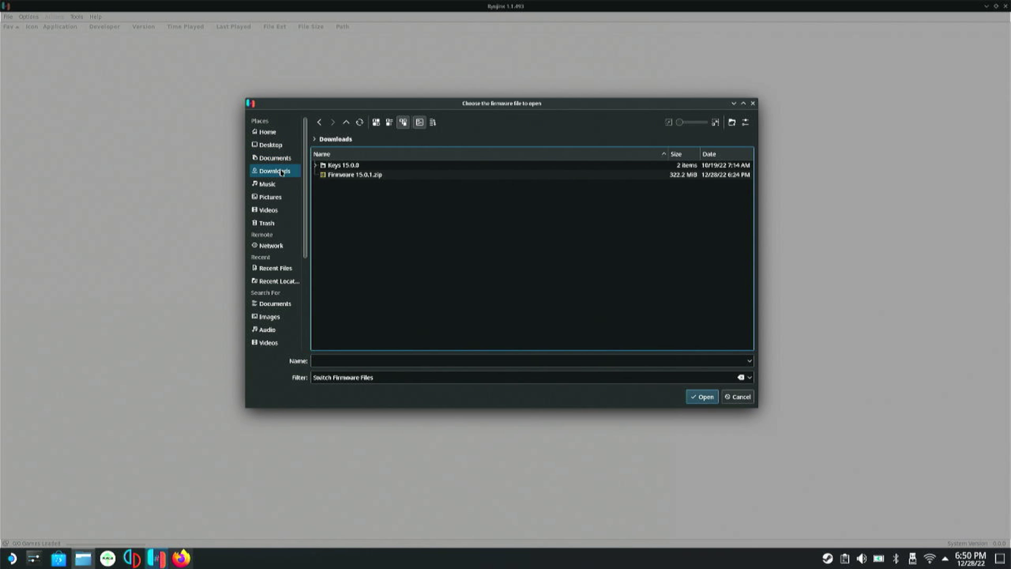
pyautogui.click(372, 179)
pyautogui.doubleClick(373, 179)
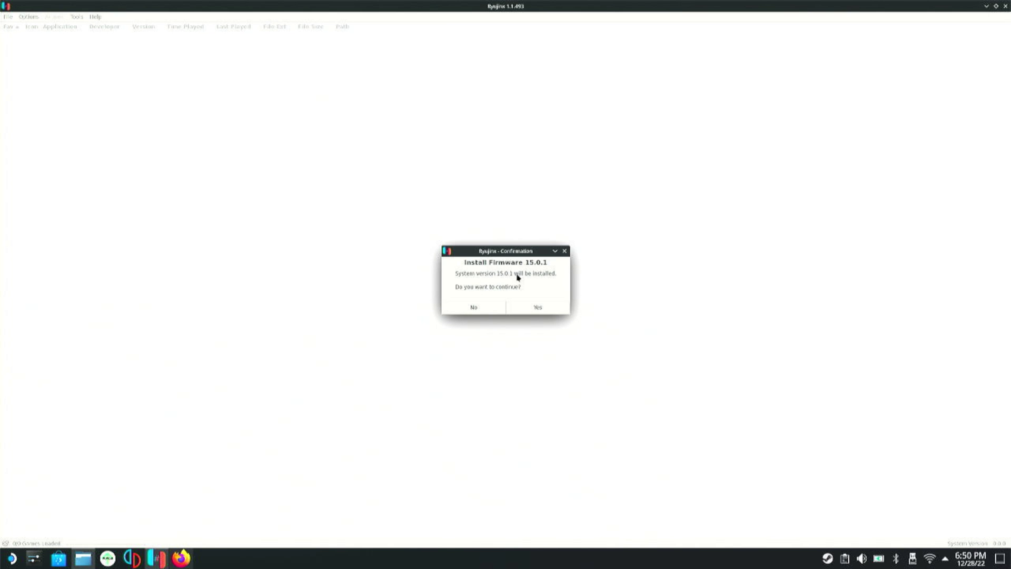
pyautogui.click(551, 306)
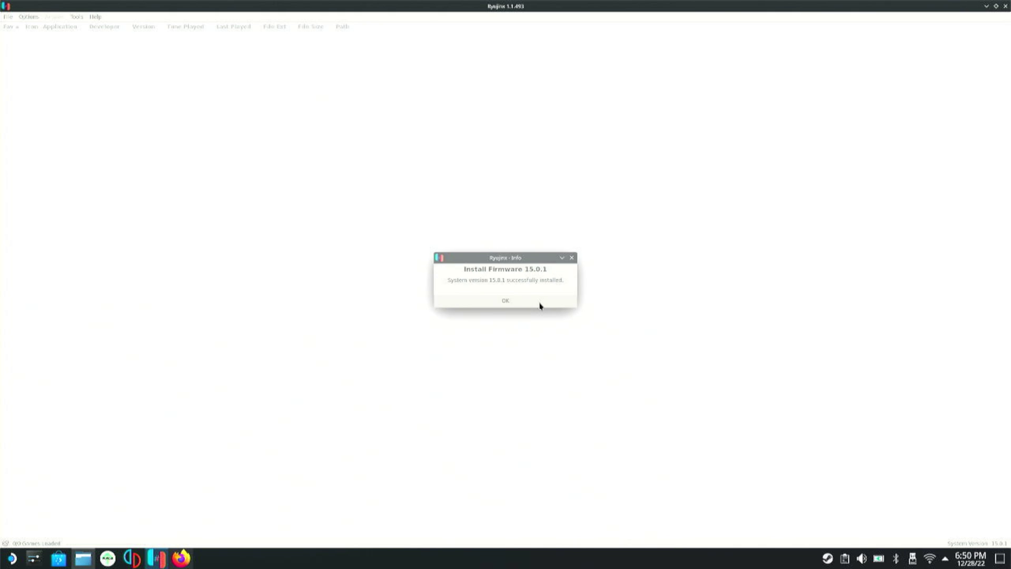
pyautogui.click(540, 306)
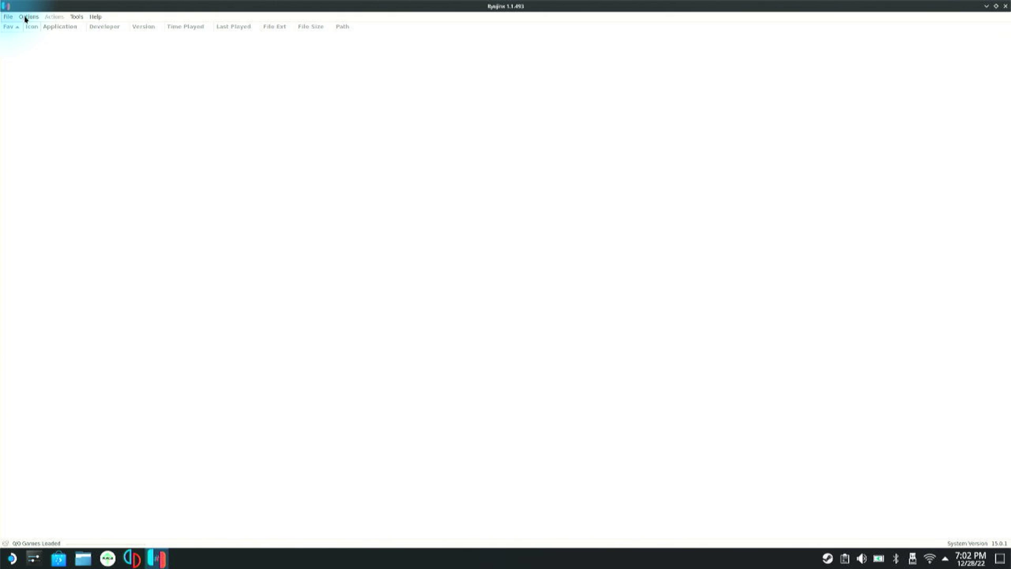
# Step: Turn off docked mode in the input settings and open Player 1's controller configuration
pyautogui.click(28, 17)
pyautogui.click(44, 57)
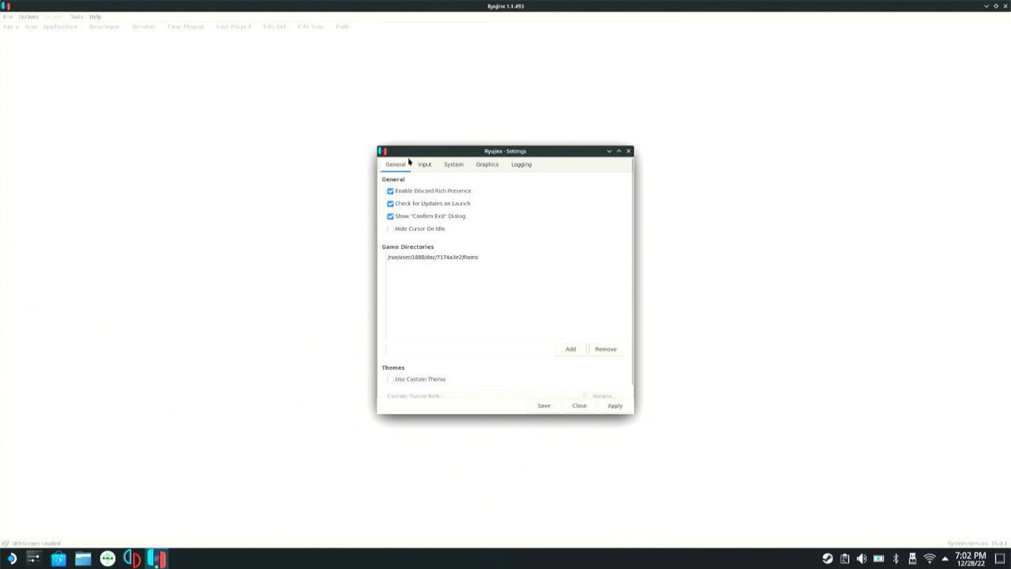
pyautogui.click(424, 164)
pyautogui.moveTo(407, 151); pyautogui.dragTo(129, 129)
pyautogui.click(133, 164)
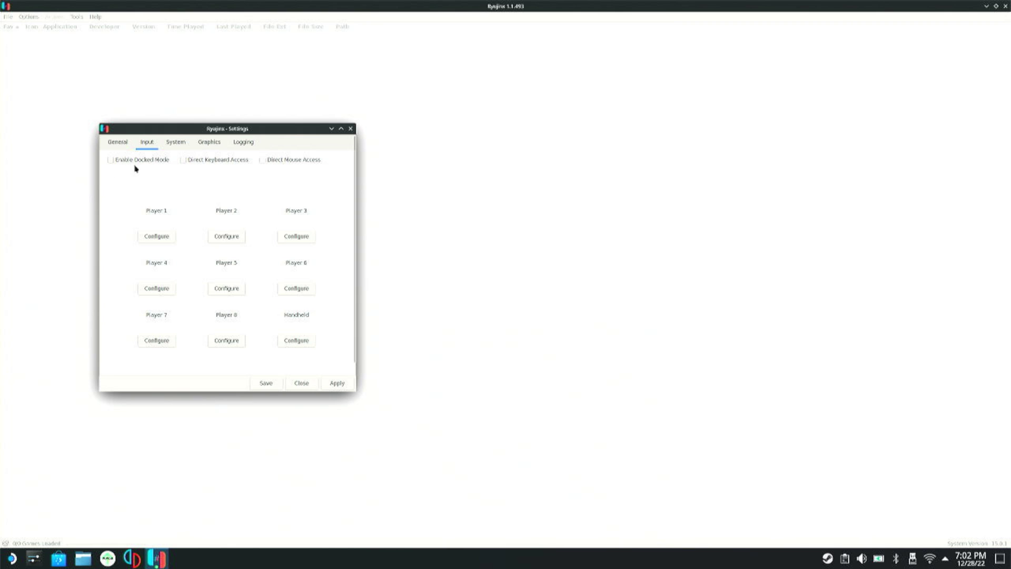
pyautogui.click(160, 240)
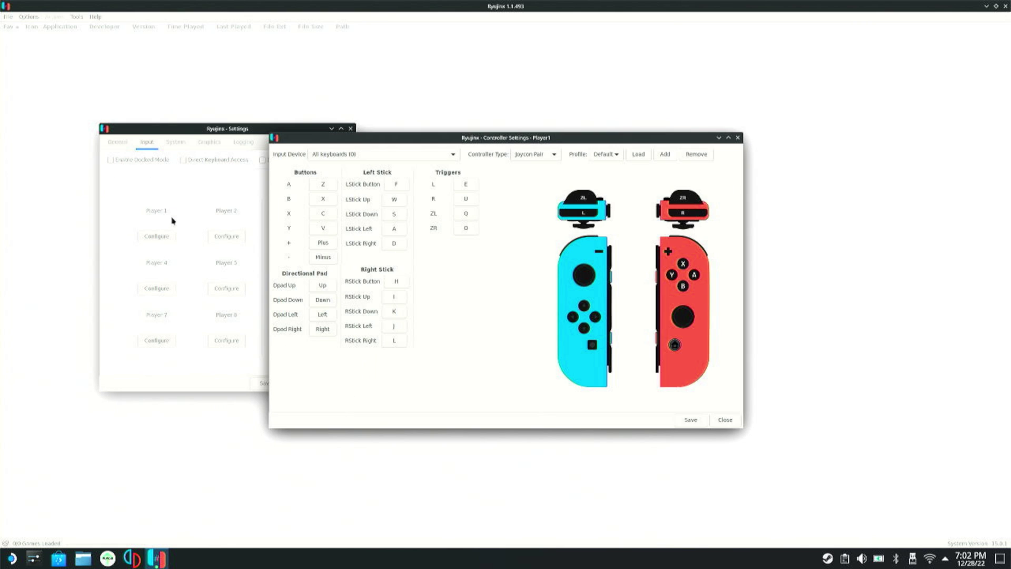
# Step: Set Player 1's input device to Steam Virtual Gamepad and the controller type to Pro Controller
pyautogui.click(360, 154)
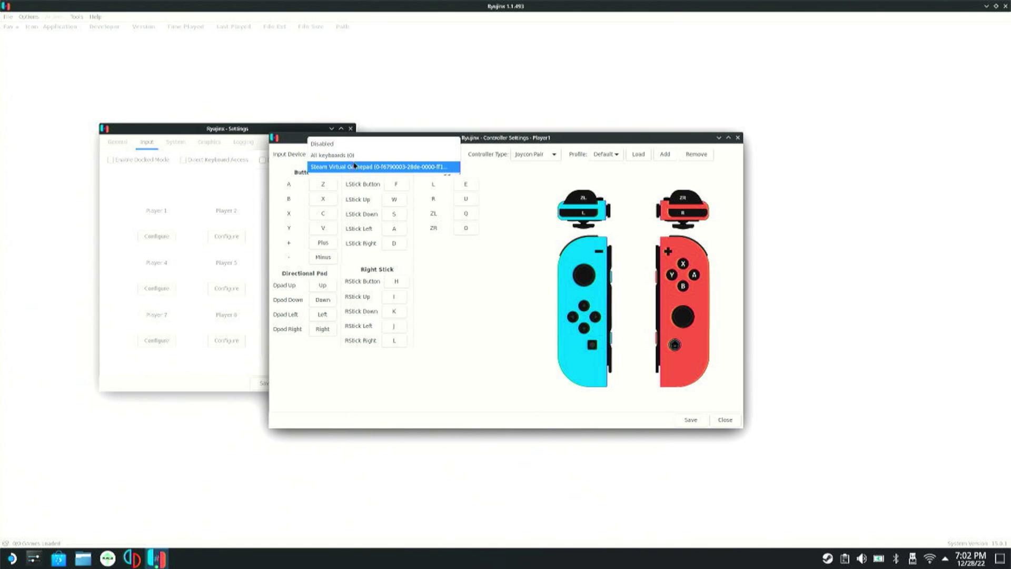
pyautogui.click(353, 167)
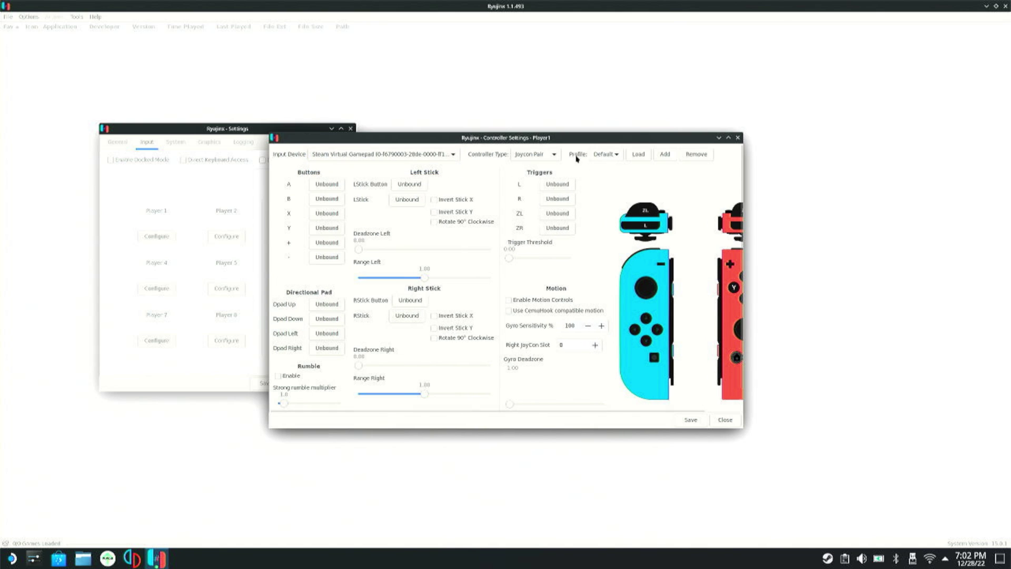
pyautogui.click(543, 156)
pyautogui.click(532, 144)
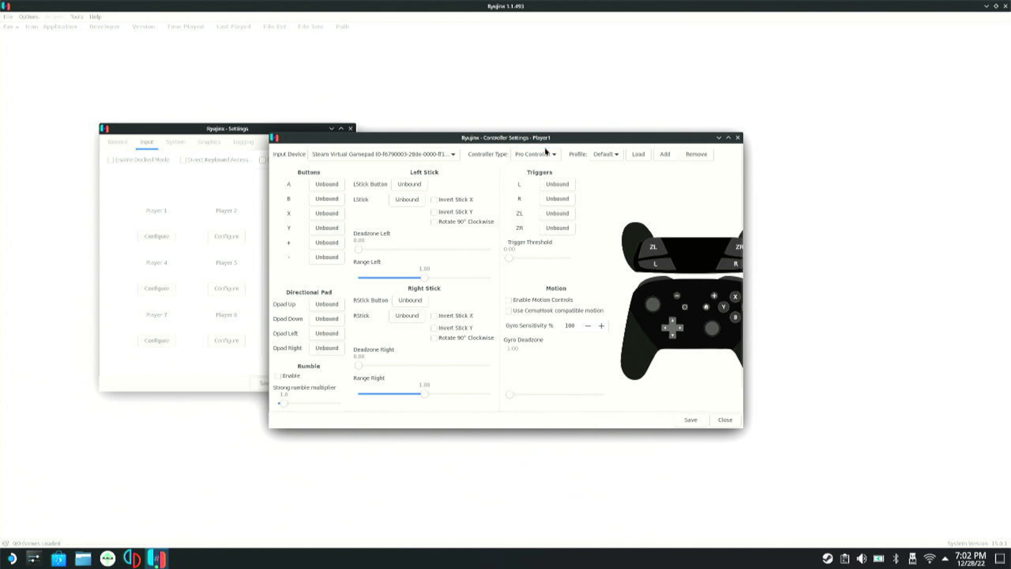
pyautogui.click(331, 187)
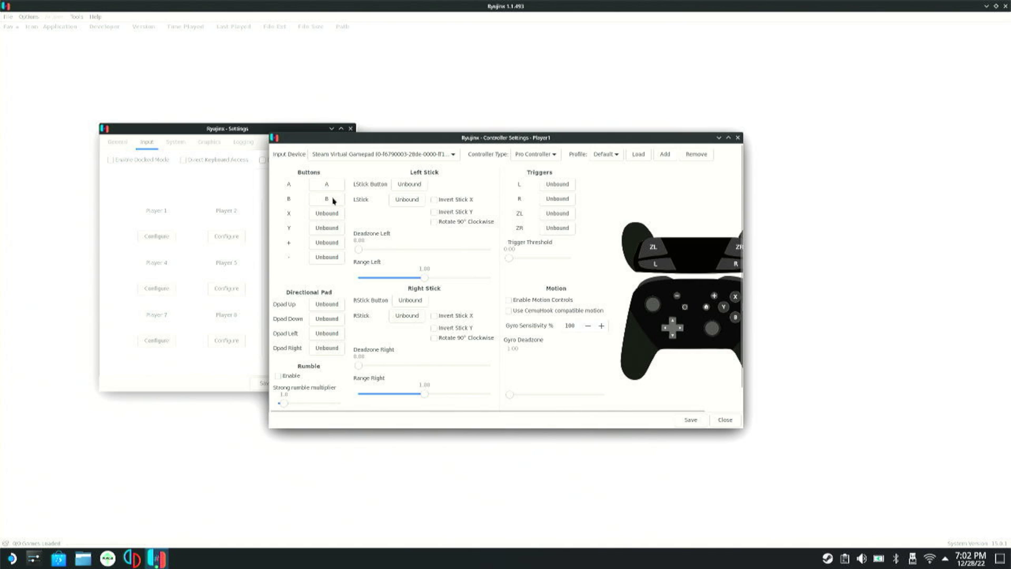
pyautogui.click(326, 214)
pyautogui.click(326, 229)
pyautogui.click(327, 244)
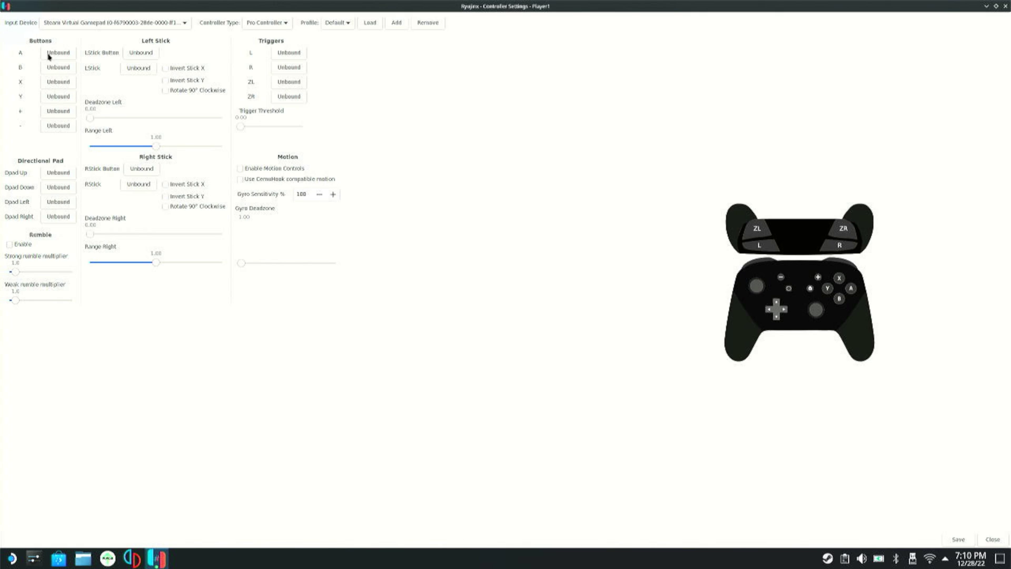
# Step: Bind Player 1's A, B, X, Y, + and - buttons to the matching gamepad buttons
pyautogui.click(54, 55)
pyautogui.click(56, 68)
pyautogui.click(60, 85)
pyautogui.click(59, 97)
pyautogui.click(59, 111)
pyautogui.click(66, 127)
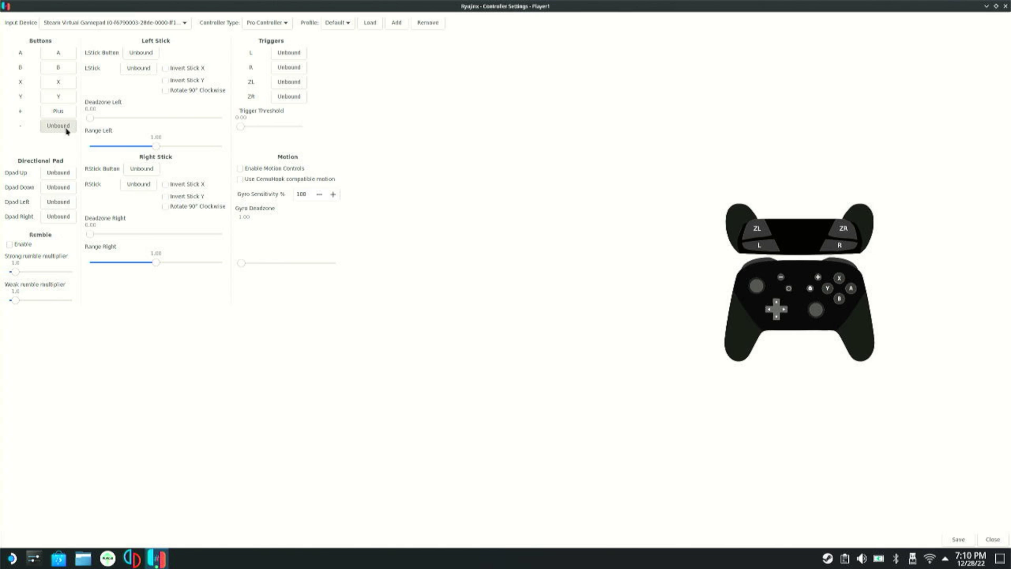
# Step: Bind the directional pad's up, down, left and right inputs to the gamepad's matching D-pad directions
pyautogui.click(64, 174)
pyautogui.click(66, 187)
pyautogui.click(60, 202)
pyautogui.click(61, 217)
# Step: Bind the left and right stick buttons and stick movements to the gamepad's matching sticks
pyautogui.click(136, 55)
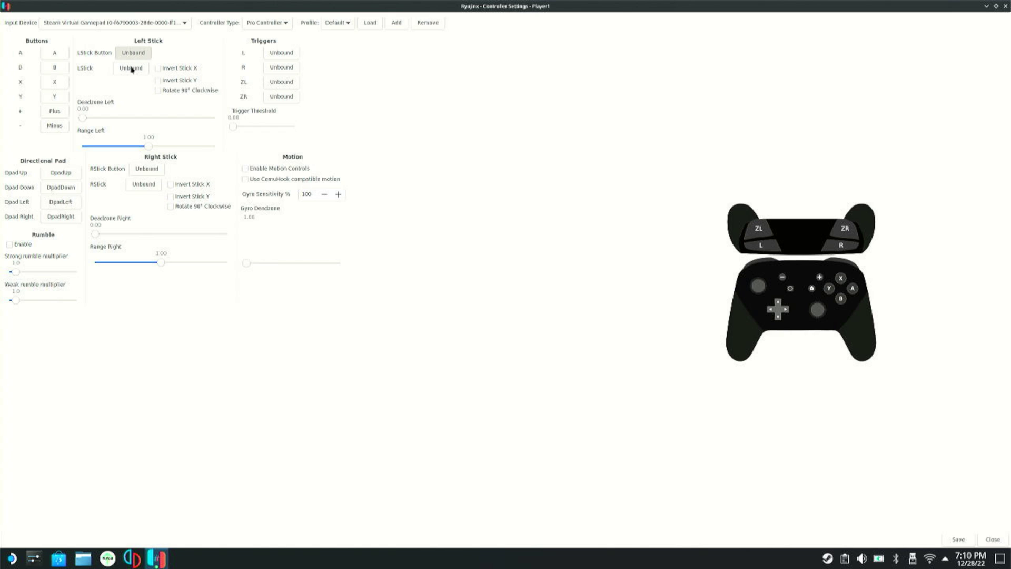
pyautogui.click(136, 69)
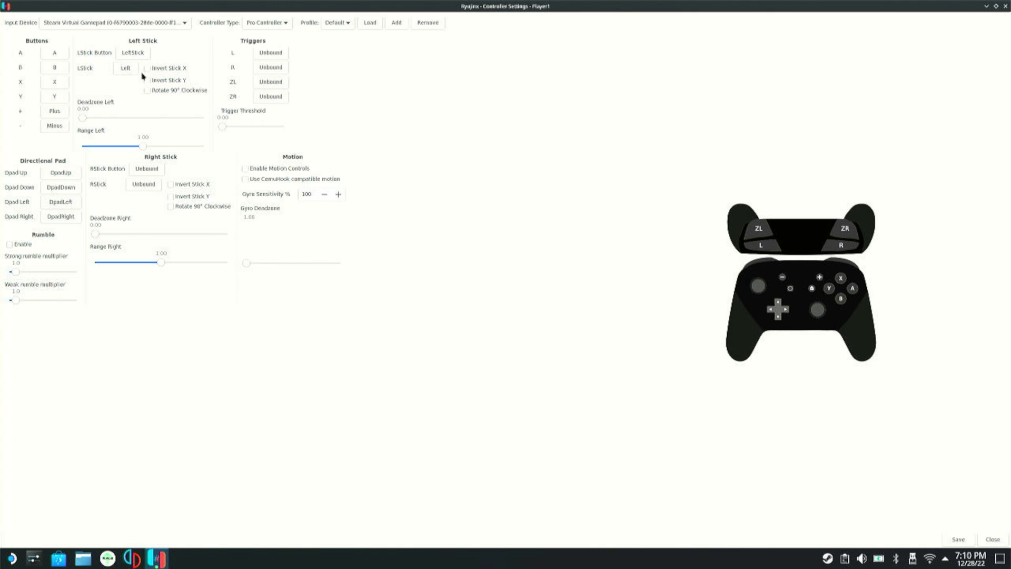
pyautogui.click(145, 170)
pyautogui.click(153, 185)
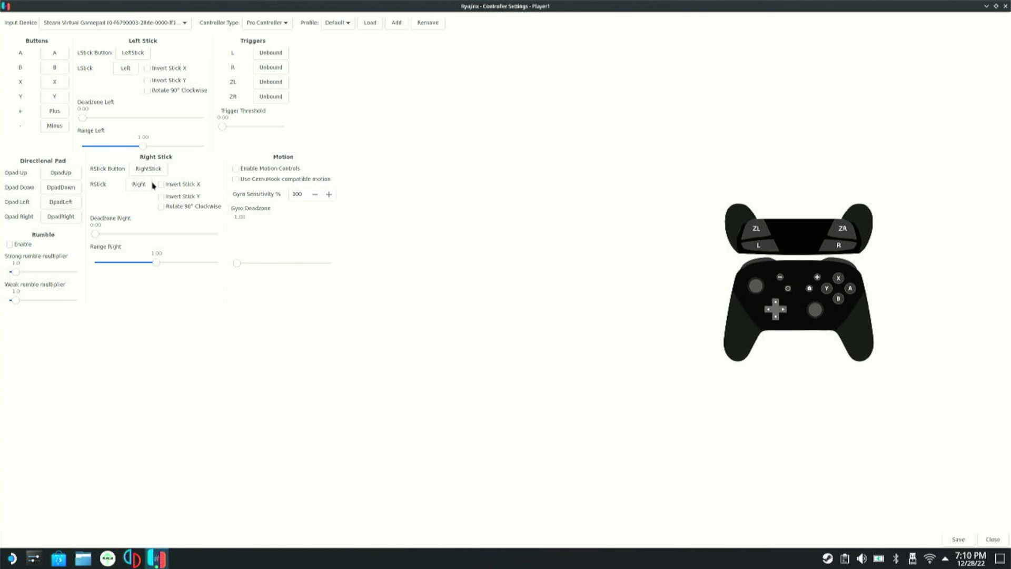
# Step: Bind L to LeftTrigger, R to RightTrigger, ZL to LeftShoulder and ZR to RightShoulder, and save Player 1's controller settings
pyautogui.click(271, 53)
pyautogui.click(273, 66)
pyautogui.click(273, 84)
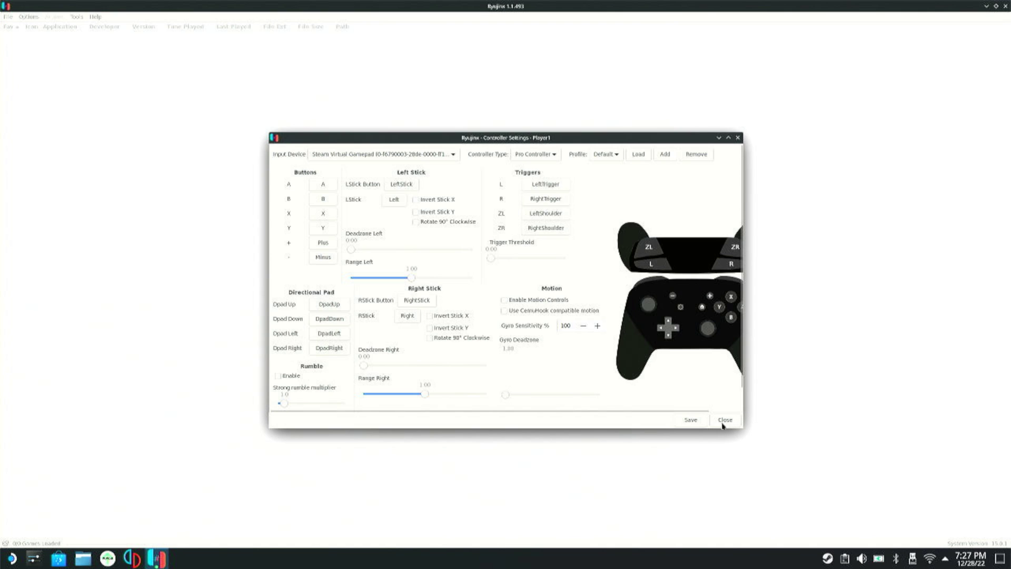
pyautogui.click(695, 420)
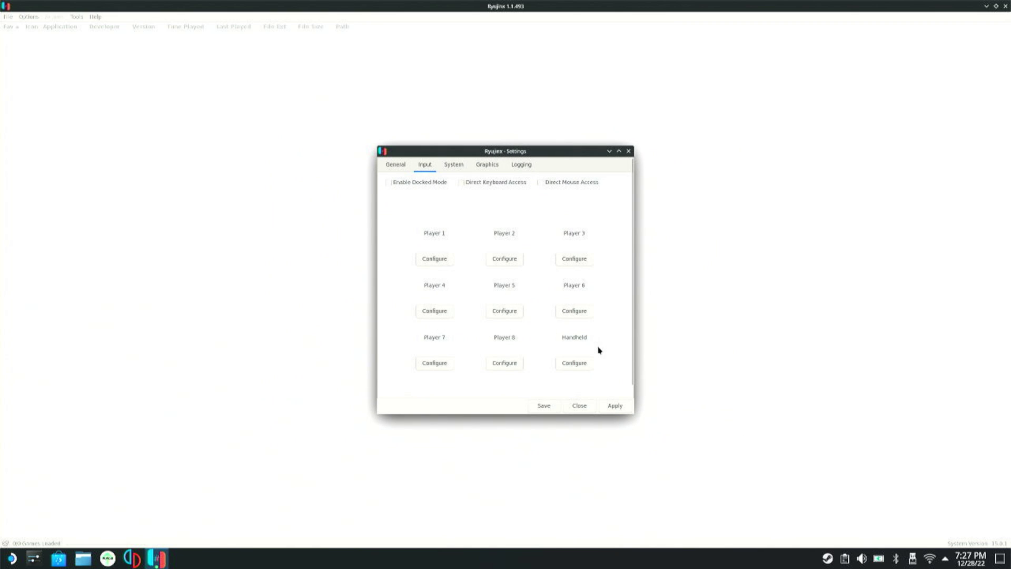
# Step: Open the Handheld controller configuration and choose the Steam Virtual Gamepad as its input device
pyautogui.click(574, 362)
pyautogui.click(409, 158)
pyautogui.click(370, 179)
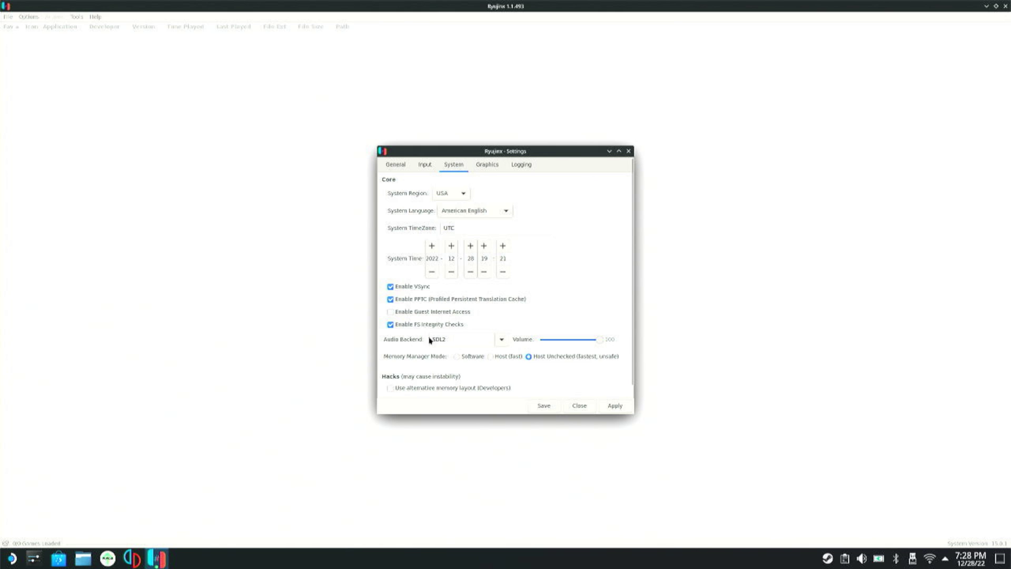
# Step: Review the VSync option in the system settings and select AMD Custom GPU 0405 (RADV VANGOGH) as the preferred GPU in the graphics settings
pyautogui.moveTo(410, 293)
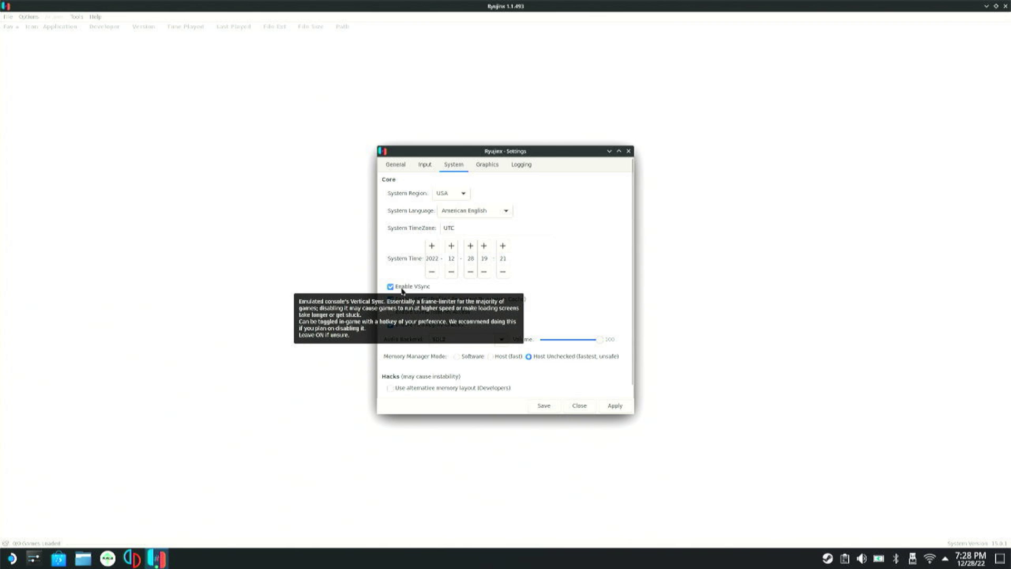
pyautogui.click(488, 165)
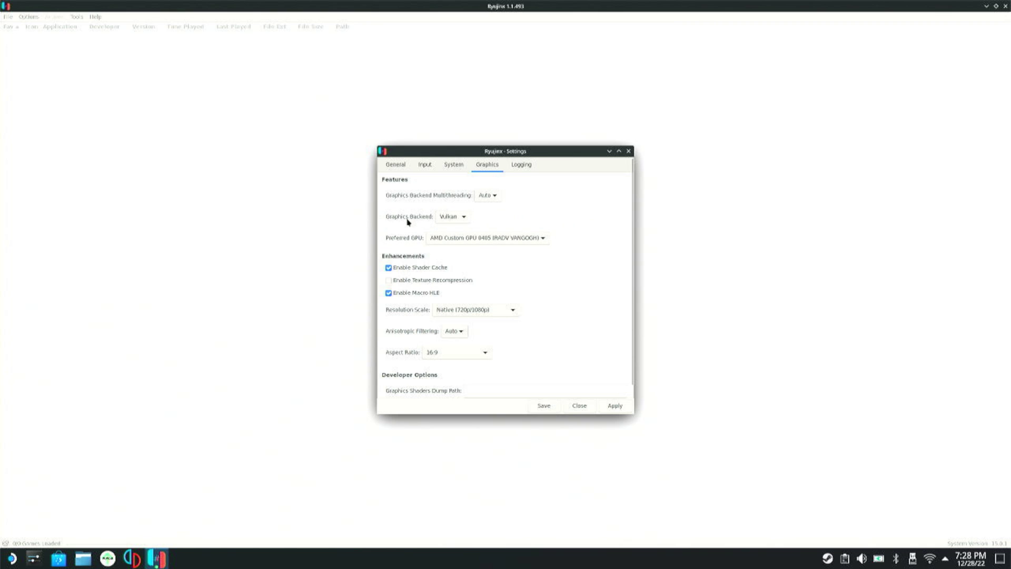
pyautogui.click(490, 238)
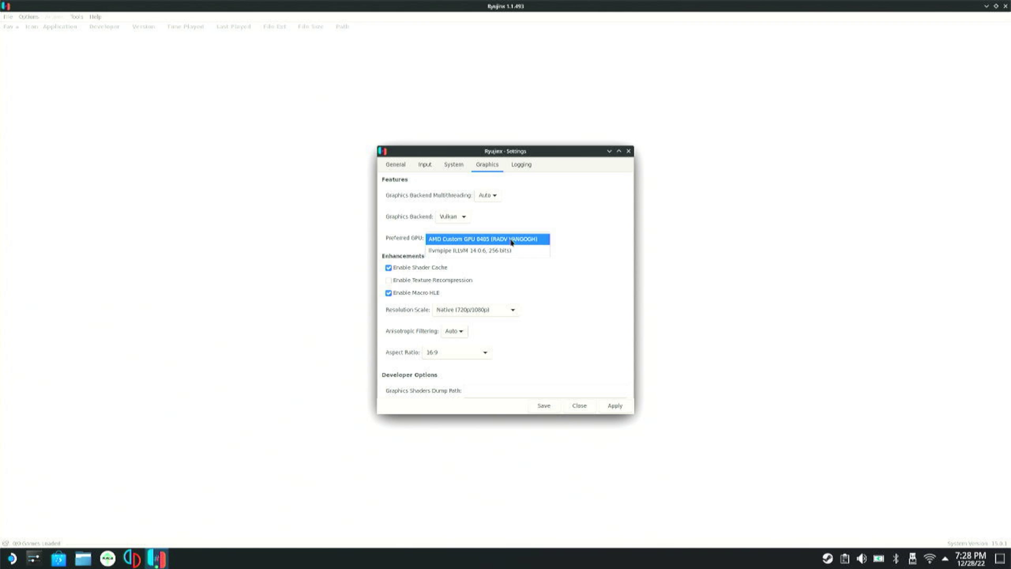
pyautogui.click(510, 241)
# Step: Try the OpenGL graphics backend and return to Vulkan
pyautogui.click(464, 220)
pyautogui.click(448, 228)
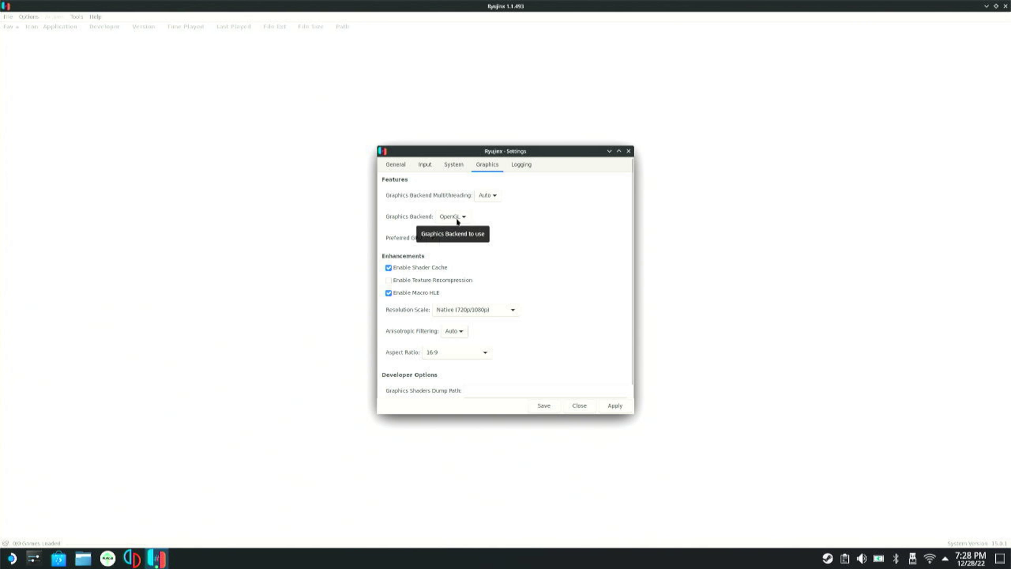
pyautogui.click(458, 220)
pyautogui.click(453, 209)
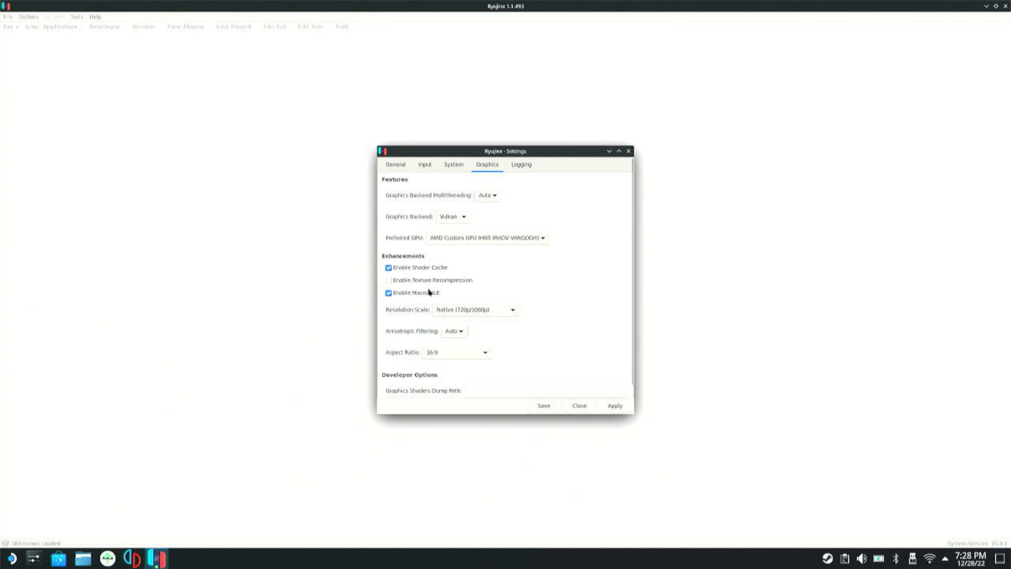
# Step: Set the resolution scale to Custom with a value of .75 and apply the settings
pyautogui.click(473, 310)
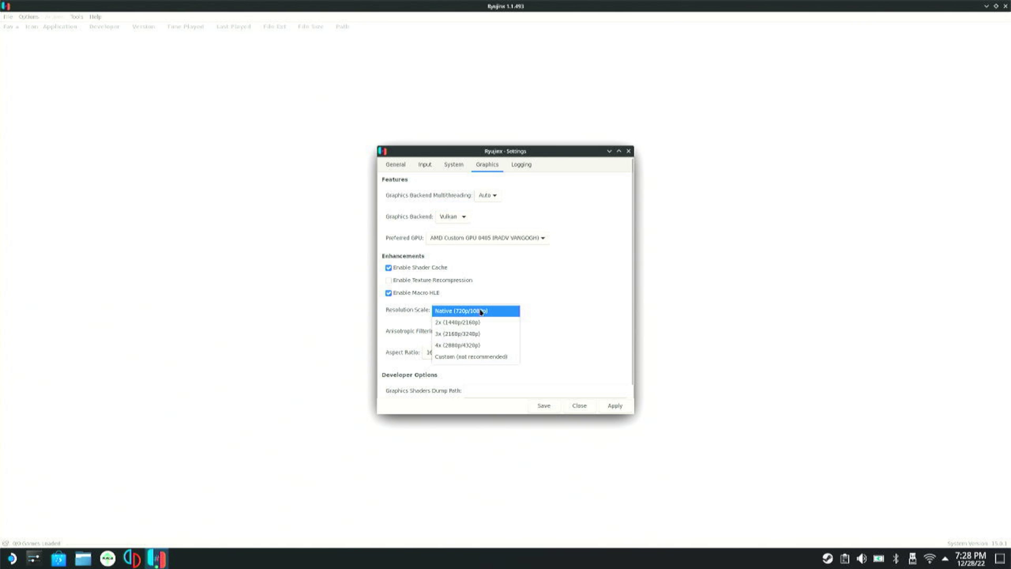
pyautogui.click(463, 357)
pyautogui.click(532, 307)
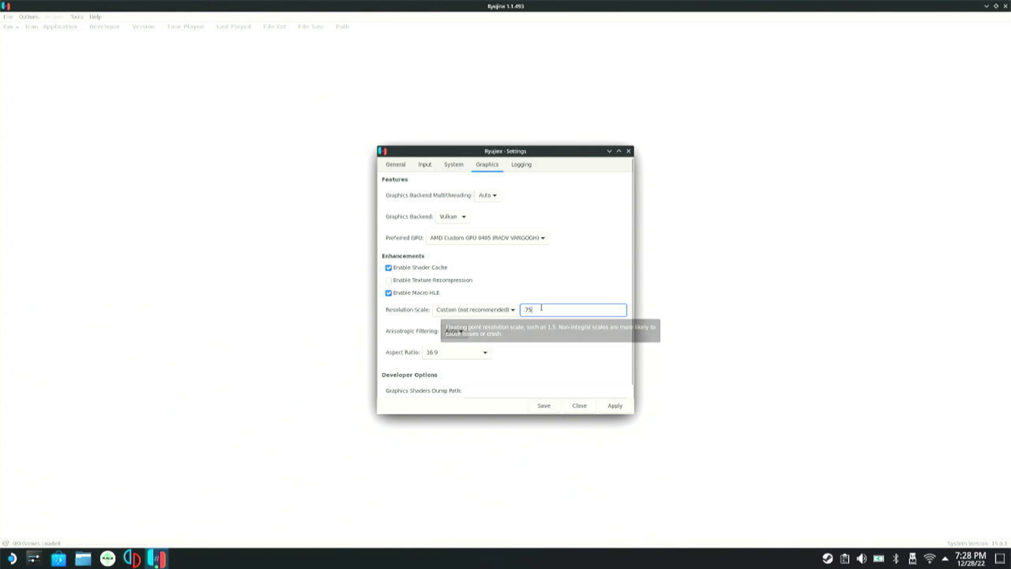
pyautogui.click(487, 316)
pyautogui.click(580, 310)
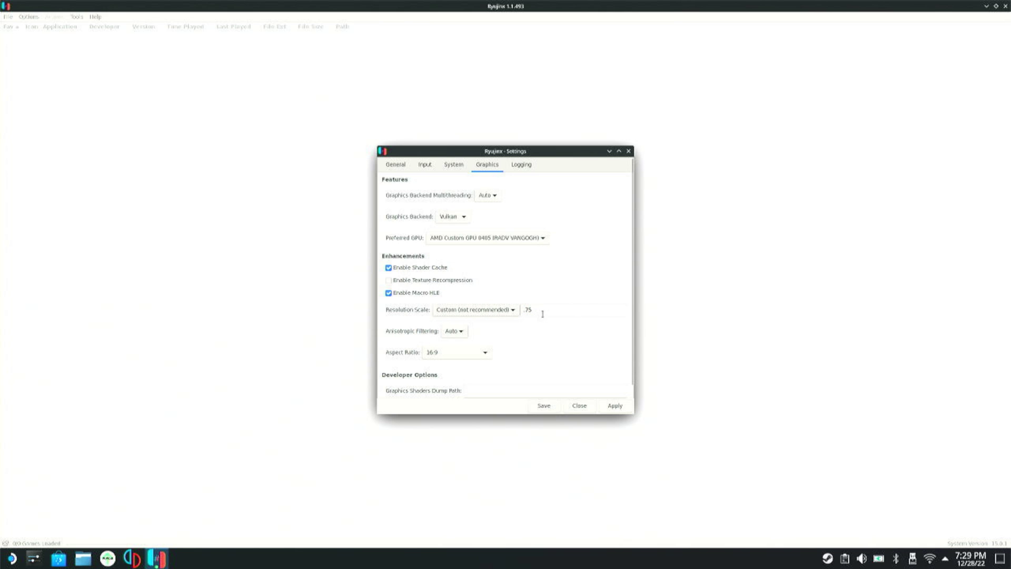
pyautogui.click(616, 409)
# Step: Set the aspect ratio to Stretch to Fit Window in the graphics settings
pyautogui.click(479, 352)
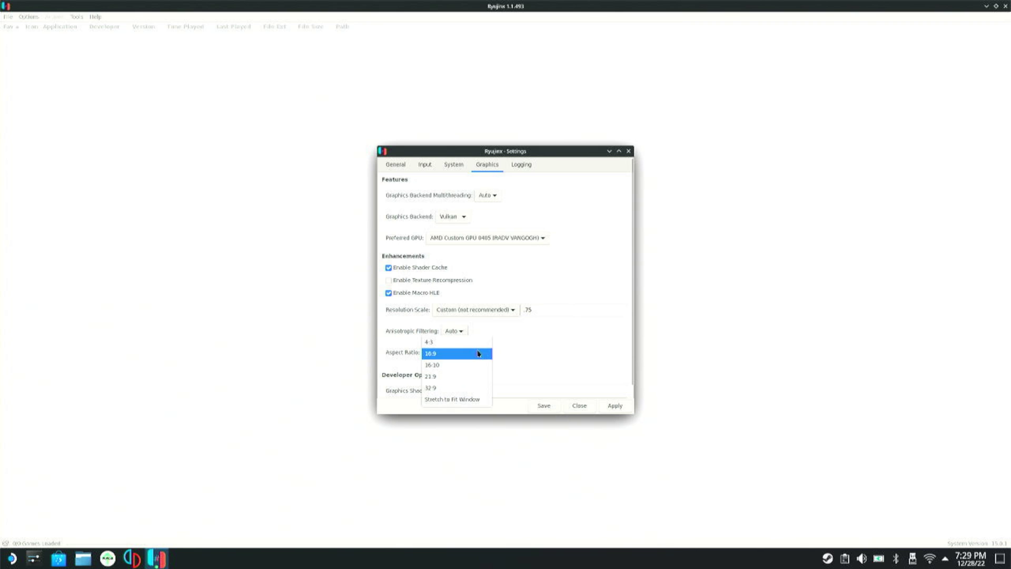
pyautogui.click(450, 400)
pyautogui.scroll(-1, 594, 383)
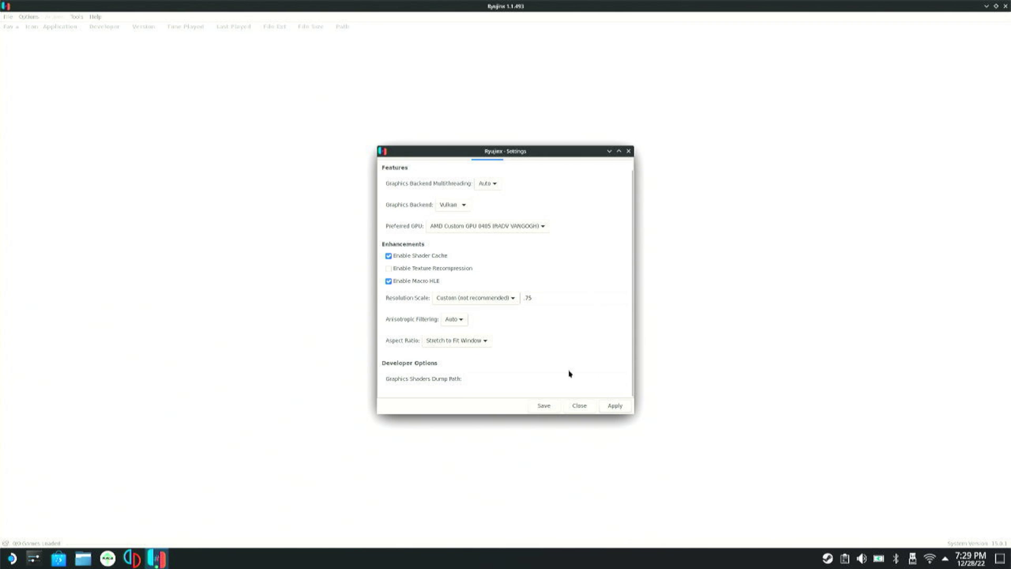
pyautogui.scroll(1, 564, 369)
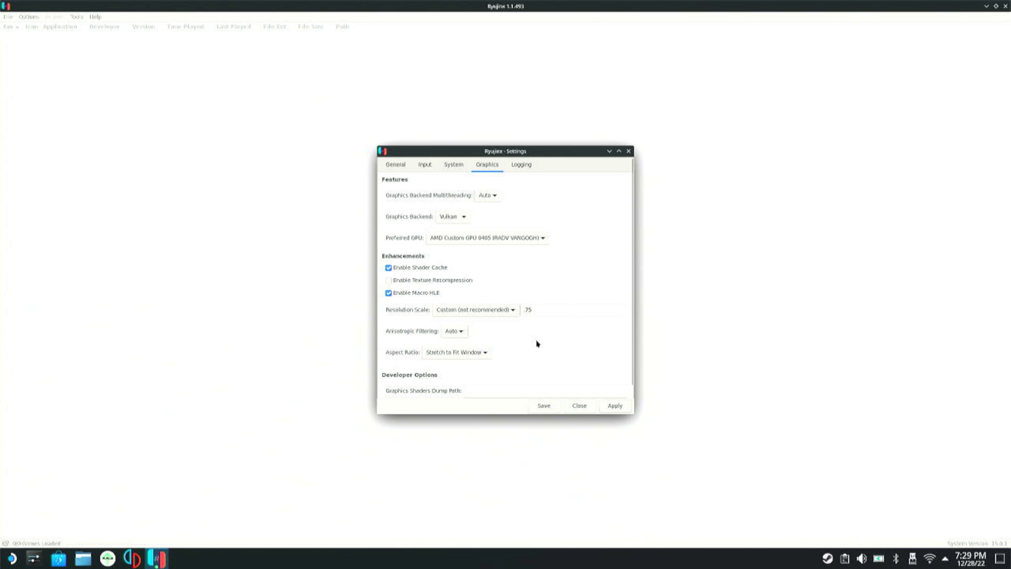
# Step: Add the Games folder on the Desktop as a game directory in the general settings, then apply and save
pyautogui.click(395, 164)
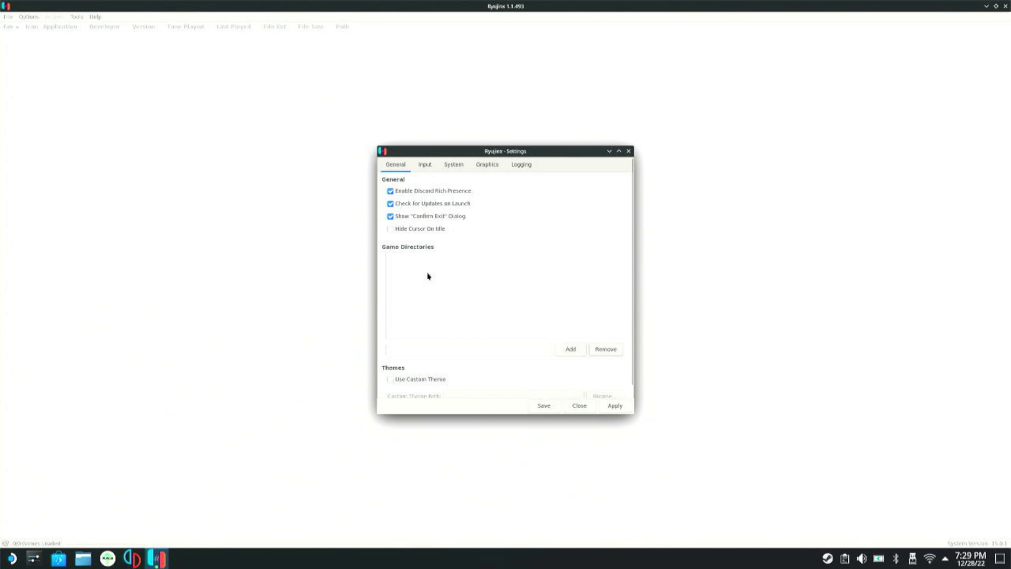
pyautogui.click(571, 350)
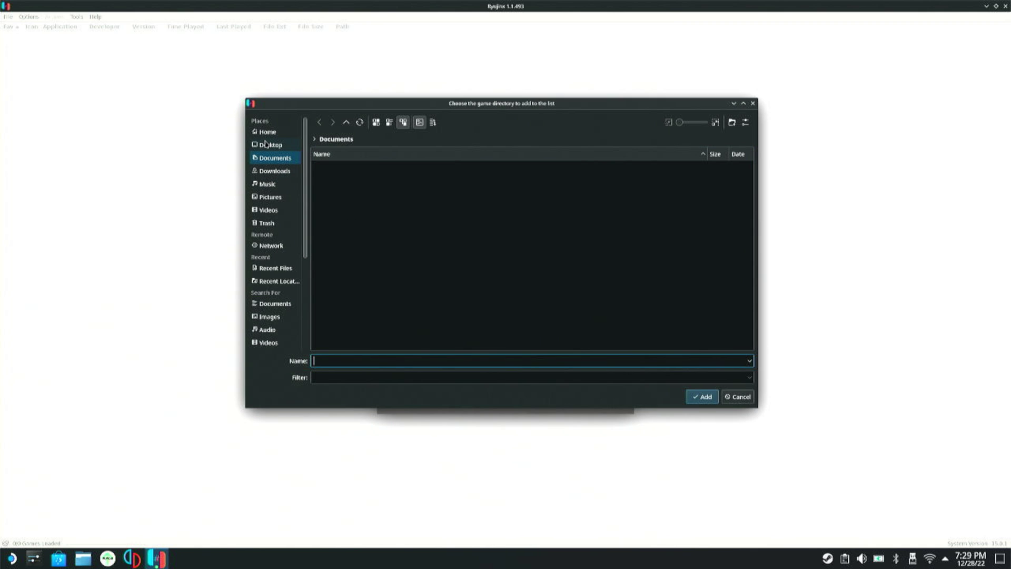
pyautogui.click(265, 143)
pyautogui.doubleClick(347, 177)
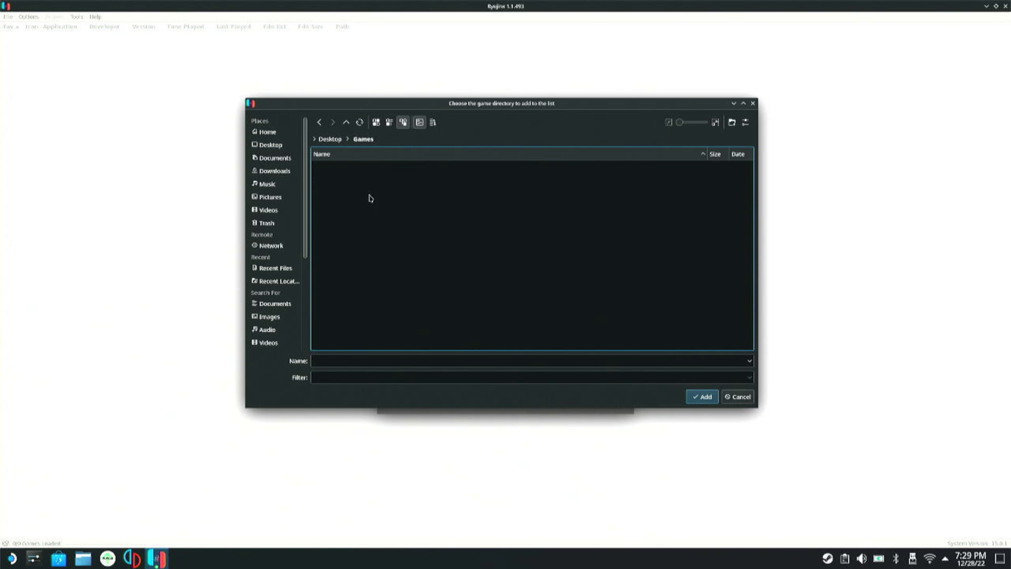
pyautogui.click(702, 397)
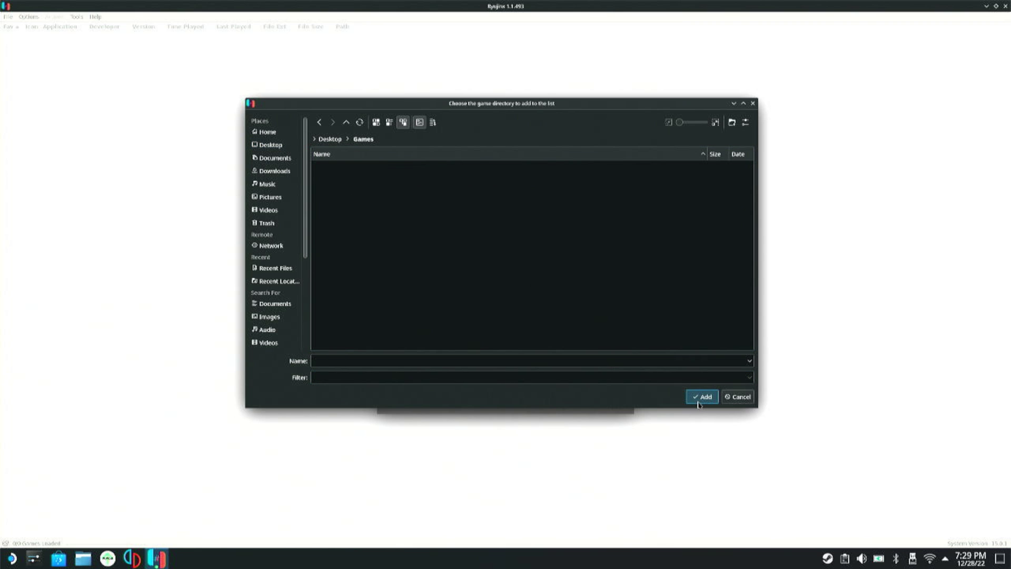
pyautogui.click(319, 122)
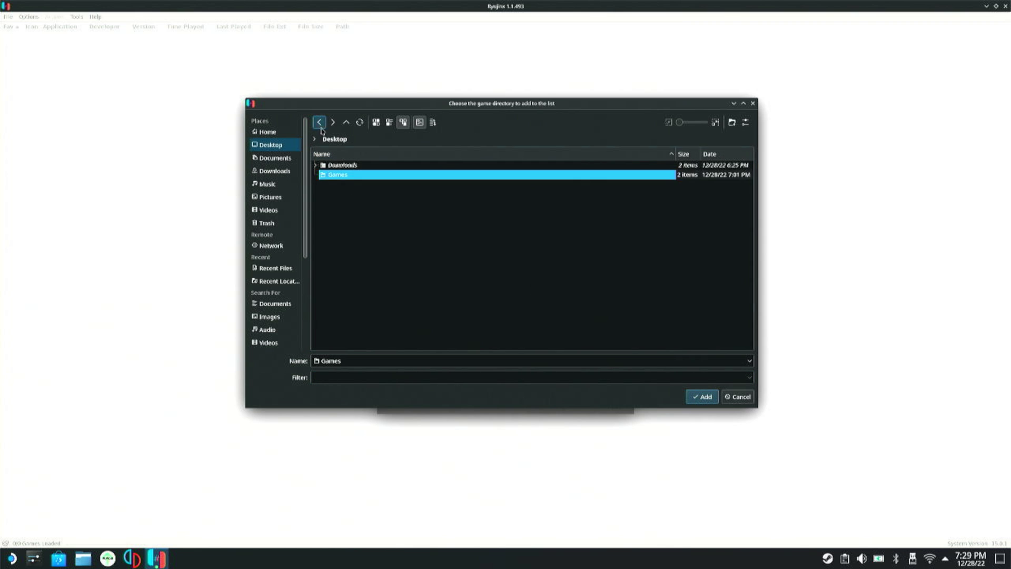
pyautogui.click(705, 398)
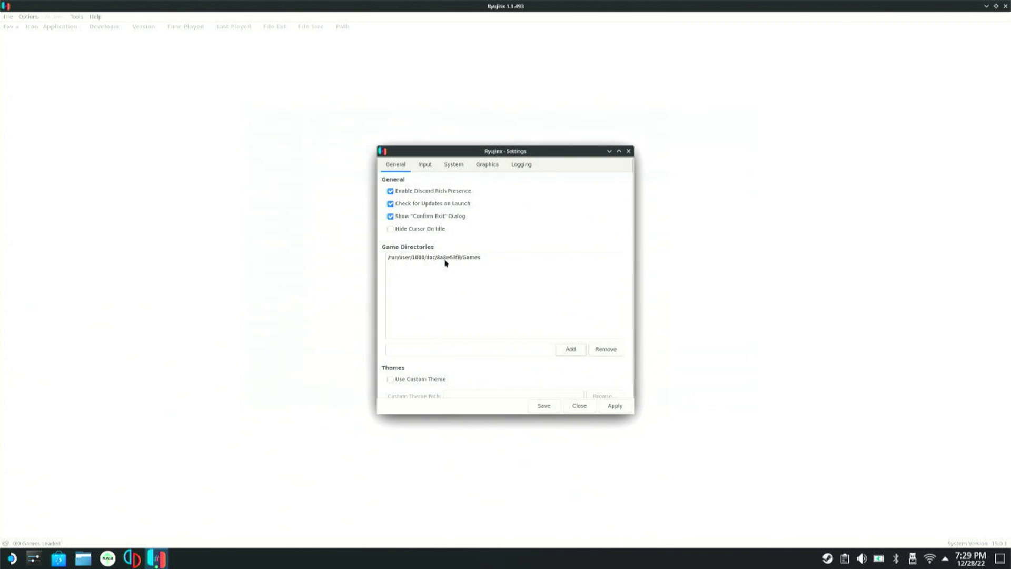
pyautogui.click(615, 405)
pyautogui.click(554, 408)
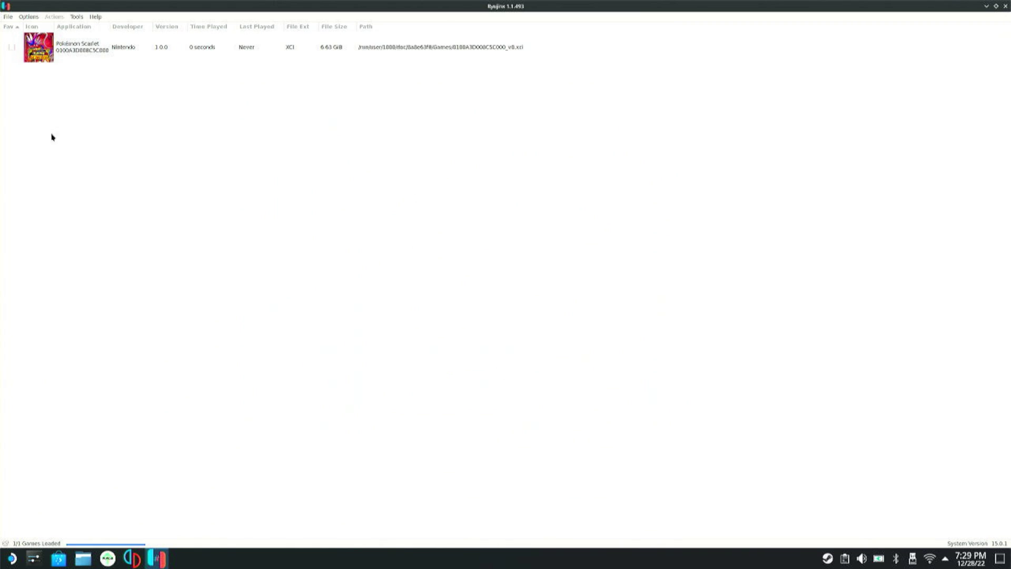
# Step: Reopen the settings and look through the Input, System, Graphics and General pages
pyautogui.click(76, 50)
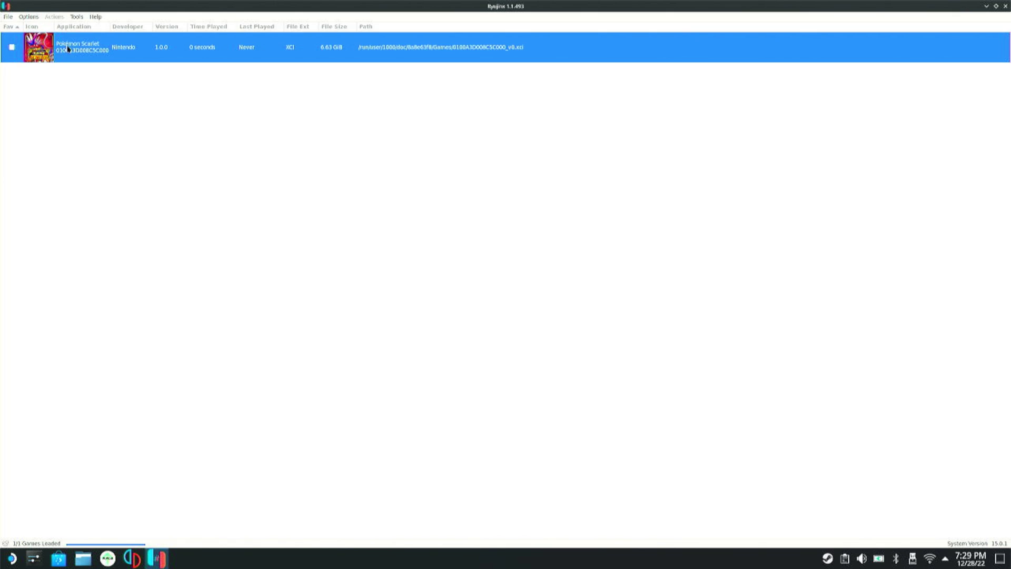
pyautogui.click(30, 16)
pyautogui.click(51, 57)
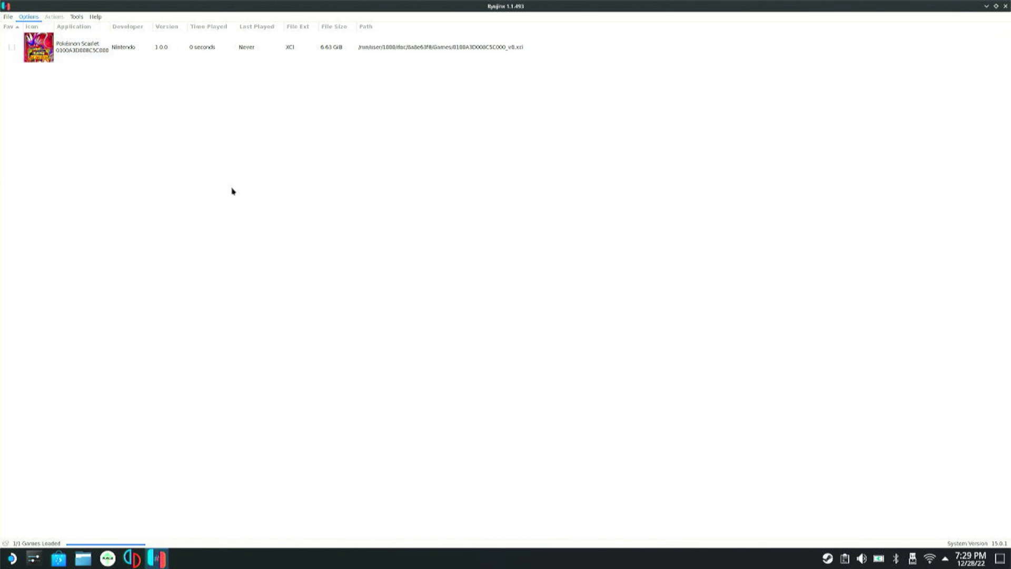
pyautogui.click(425, 165)
pyautogui.click(453, 165)
pyautogui.click(494, 167)
pyautogui.click(403, 166)
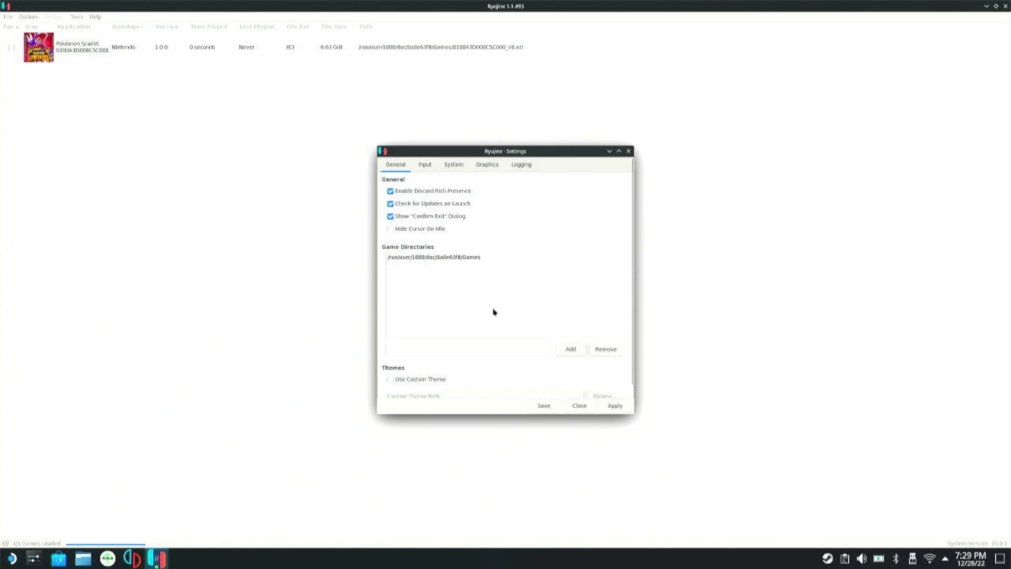
# Step: Try choosing the 238.3 GiB Removable Media as another game directory and close the settings without saving
pyautogui.click(571, 350)
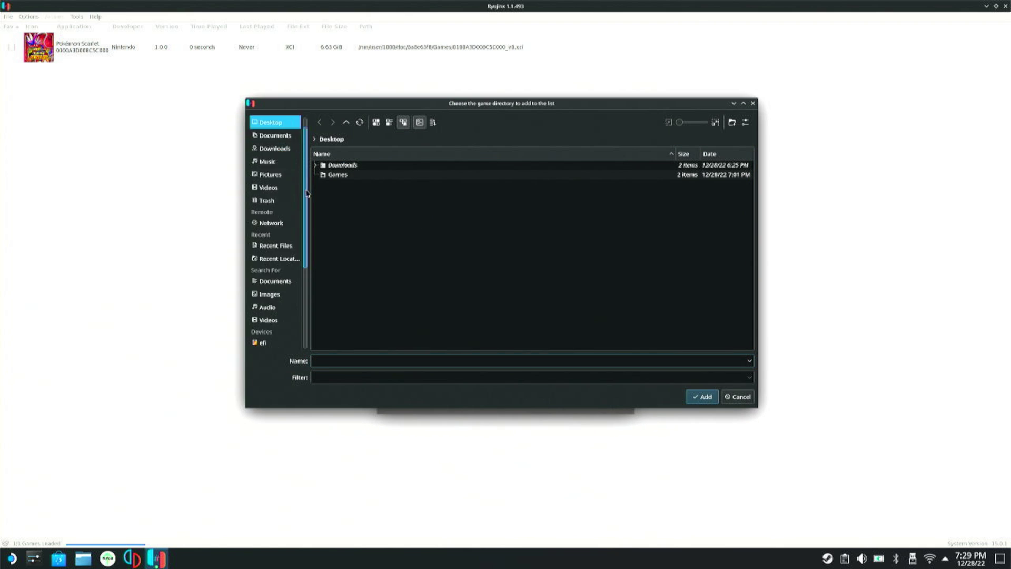
pyautogui.moveTo(309, 211); pyautogui.dragTo(276, 348)
pyautogui.click(275, 329)
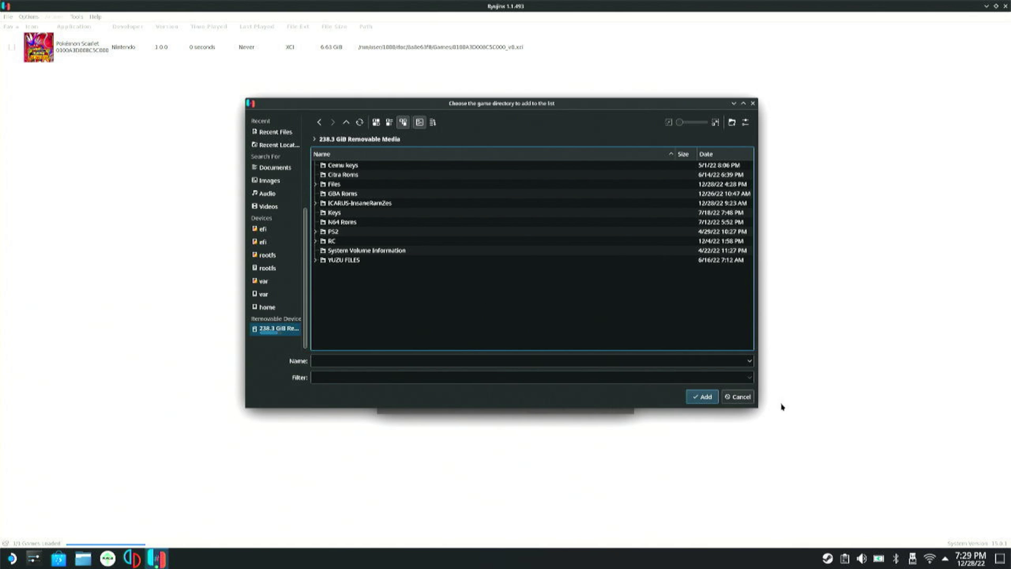
pyautogui.click(702, 396)
pyautogui.click(581, 403)
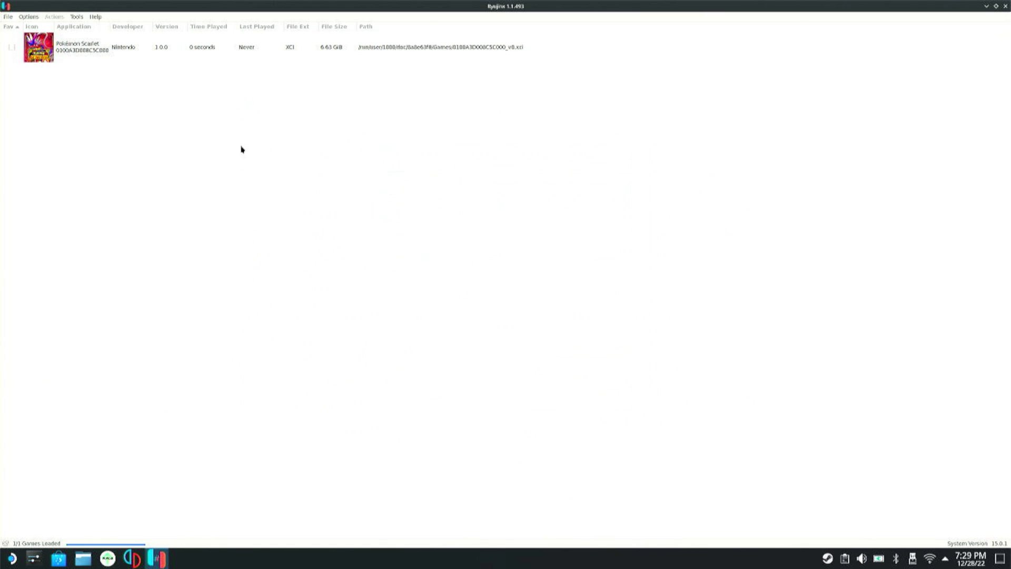
# Step: Add the Pokémon Scarlet update 2 .nsp file from the Games folder as the game's title update and save it
pyautogui.doubleClick(75, 59)
pyautogui.doubleClick(68, 56)
pyautogui.click(75, 52)
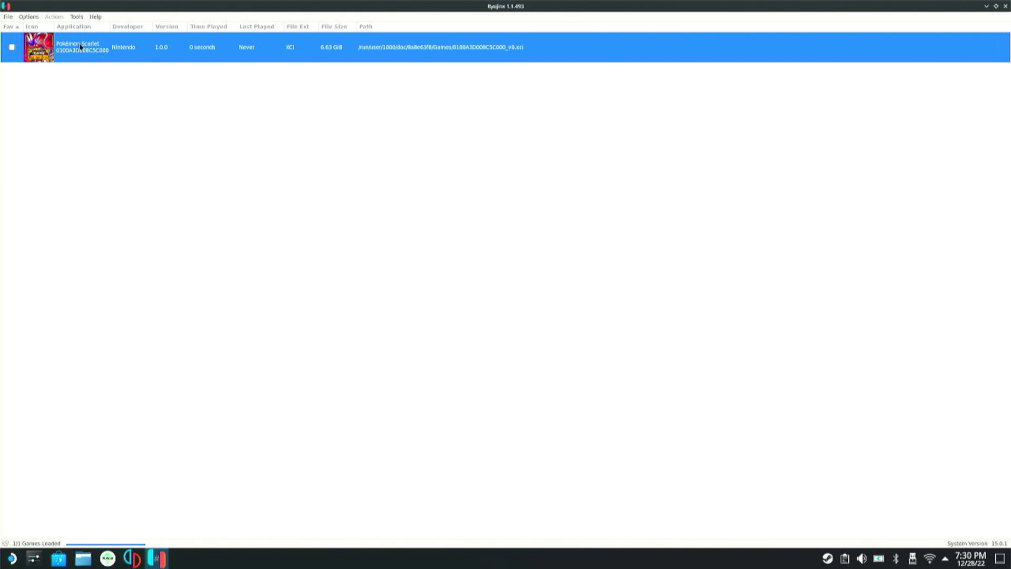
pyautogui.rightClick(80, 46)
pyautogui.click(129, 81)
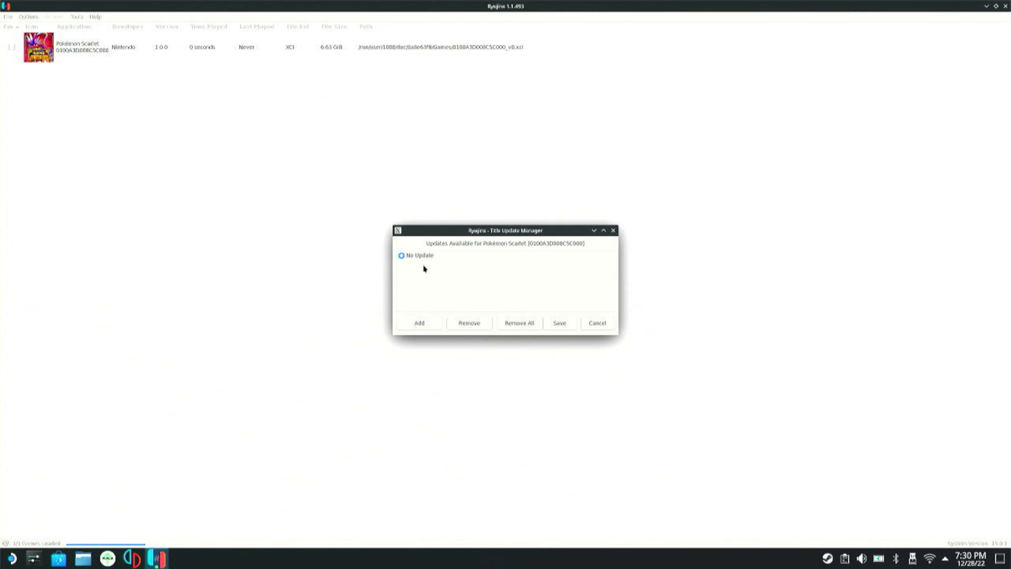
pyautogui.click(430, 323)
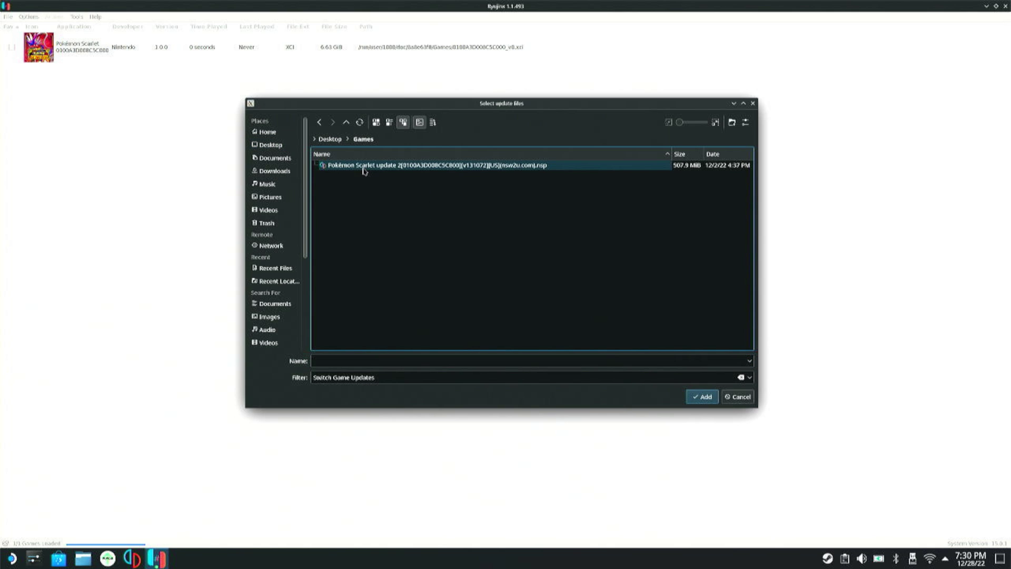
pyautogui.doubleClick(378, 169)
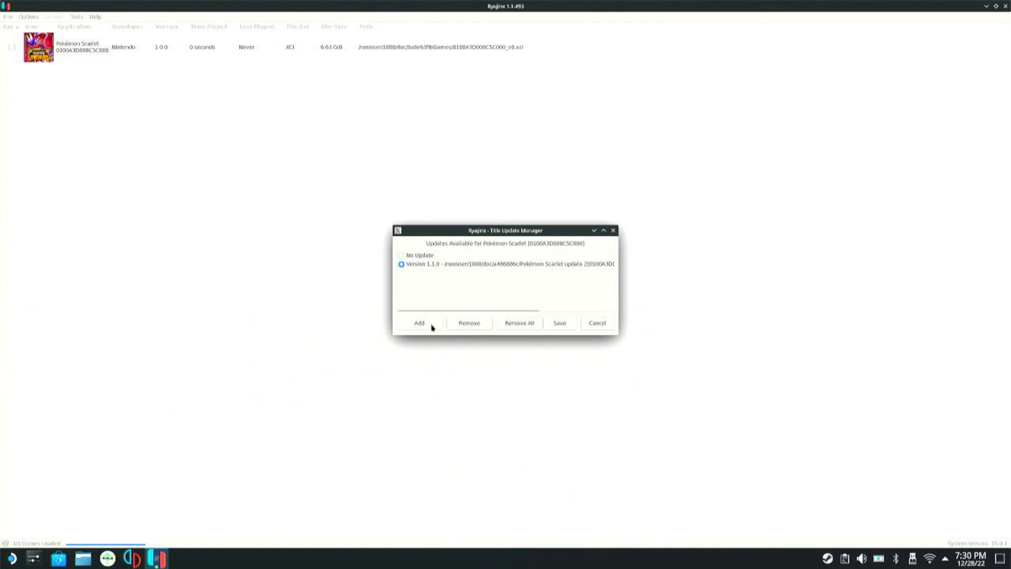
pyautogui.click(558, 324)
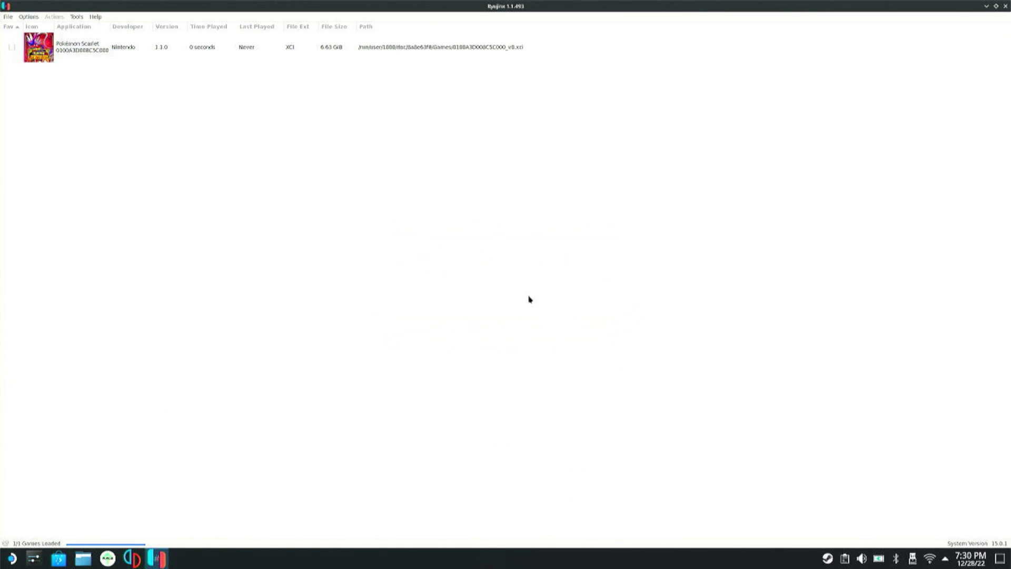
# Step: Check the selected update version of Pokémon Scarlet in the Title Update Manager and save the selection
pyautogui.click(123, 58)
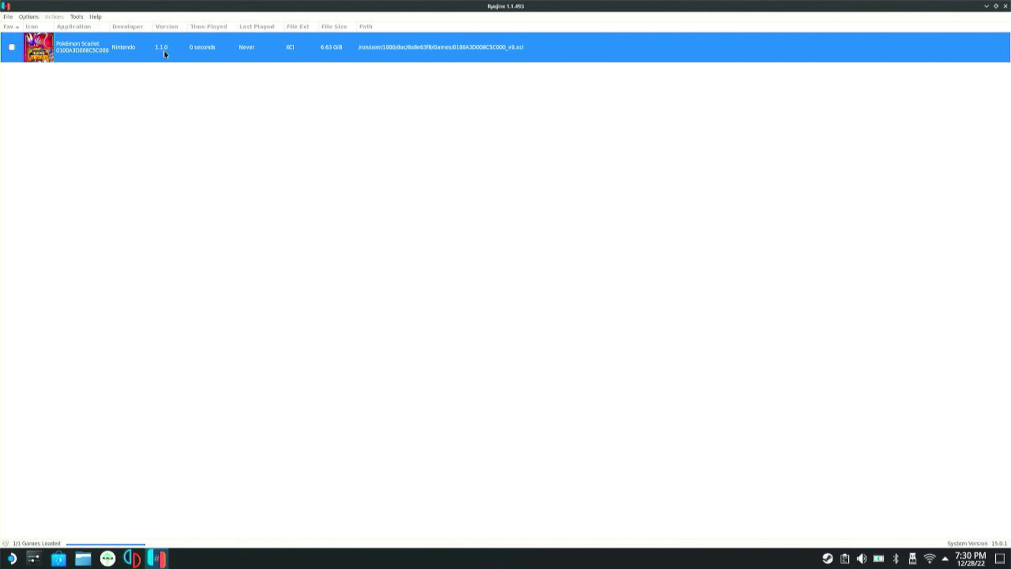
pyautogui.rightClick(53, 49)
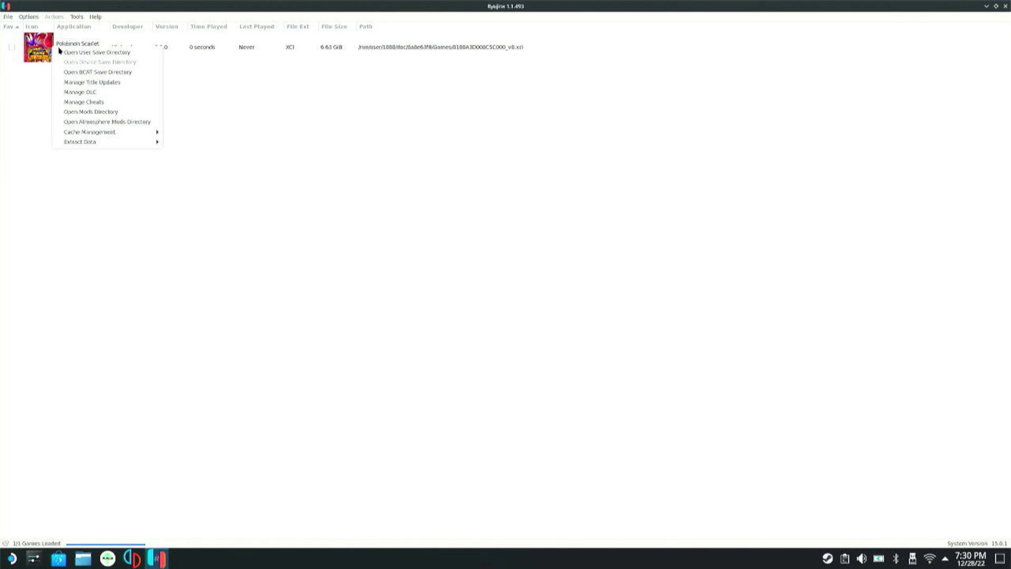
pyautogui.click(98, 84)
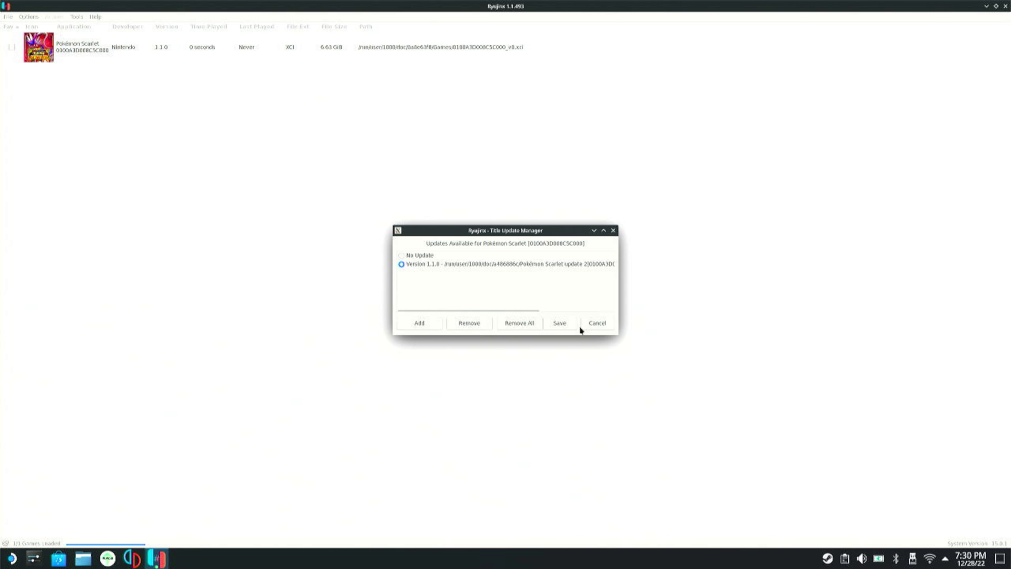
pyautogui.click(552, 324)
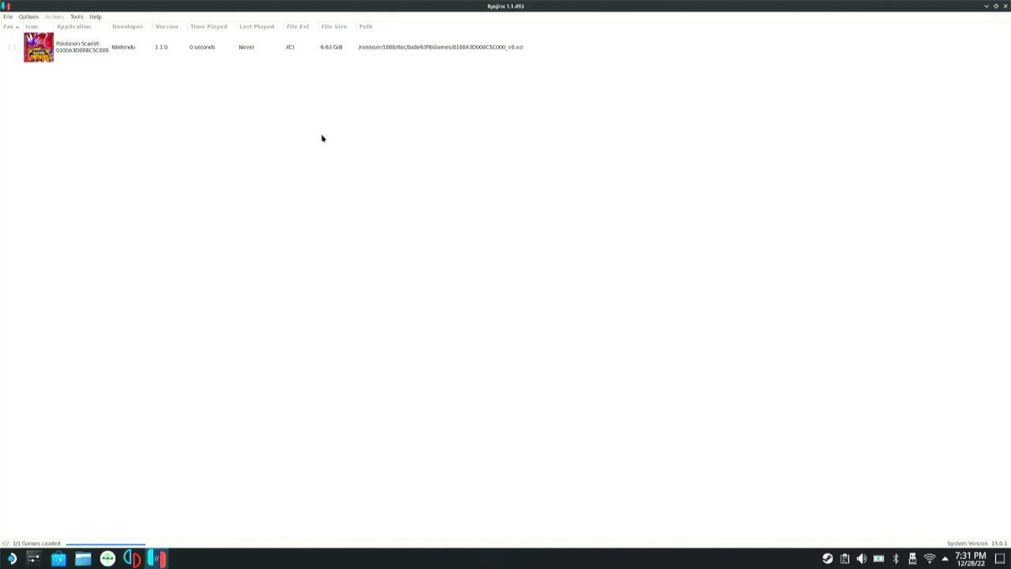
# Step: Minimise the emulator, switch to Steam and add Ryujinx to the library as a non-Steam game, then close Steam
pyautogui.click(987, 6)
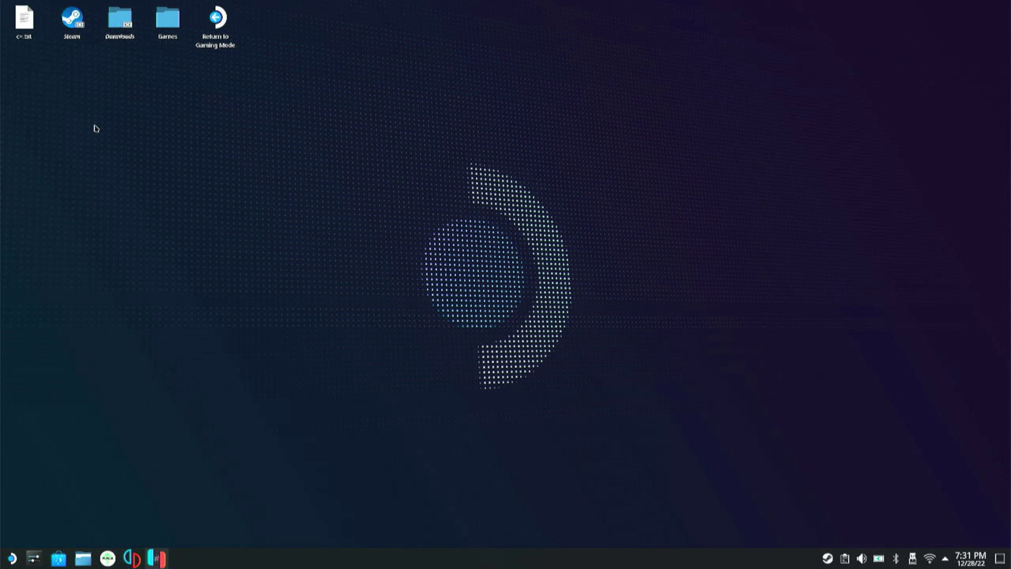
pyautogui.doubleClick(62, 29)
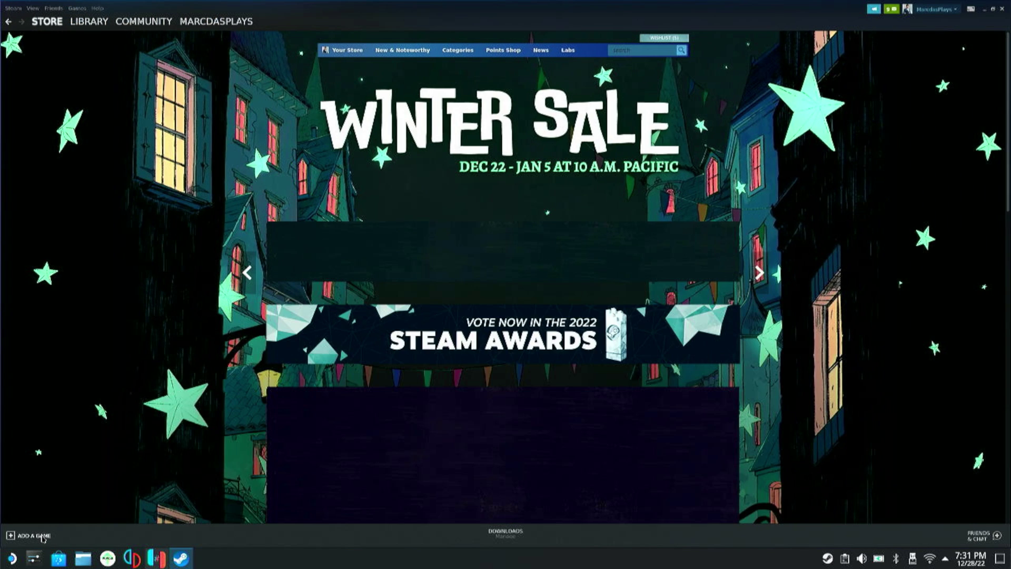
pyautogui.click(31, 536)
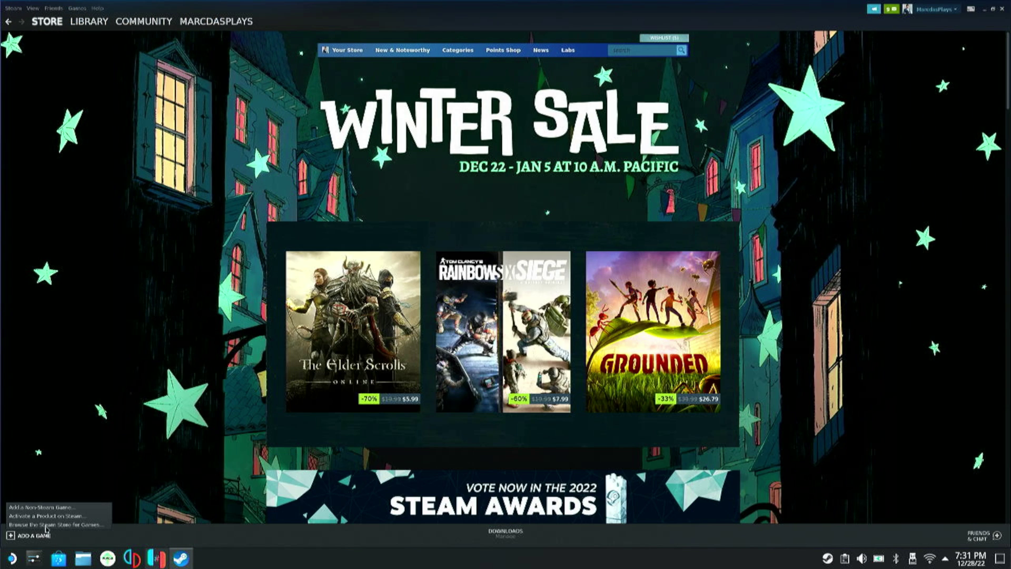
pyautogui.click(47, 508)
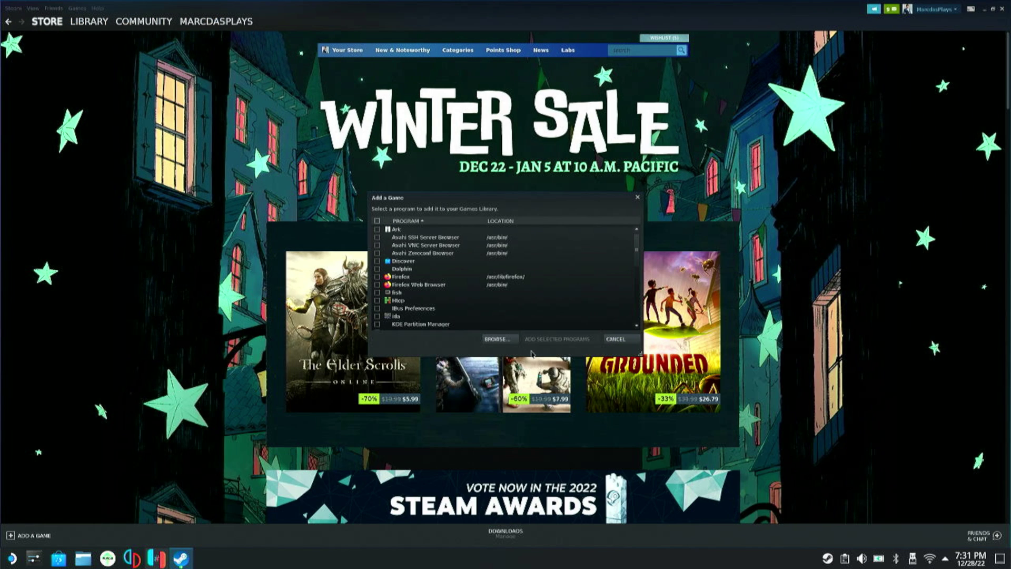
pyautogui.scroll(-10, 452, 252)
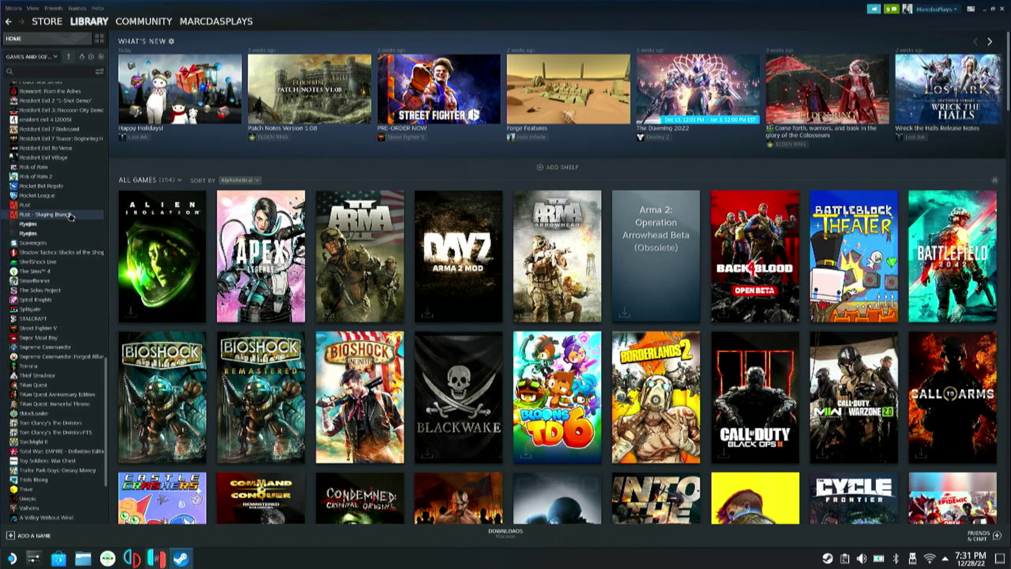
pyautogui.click(1003, 9)
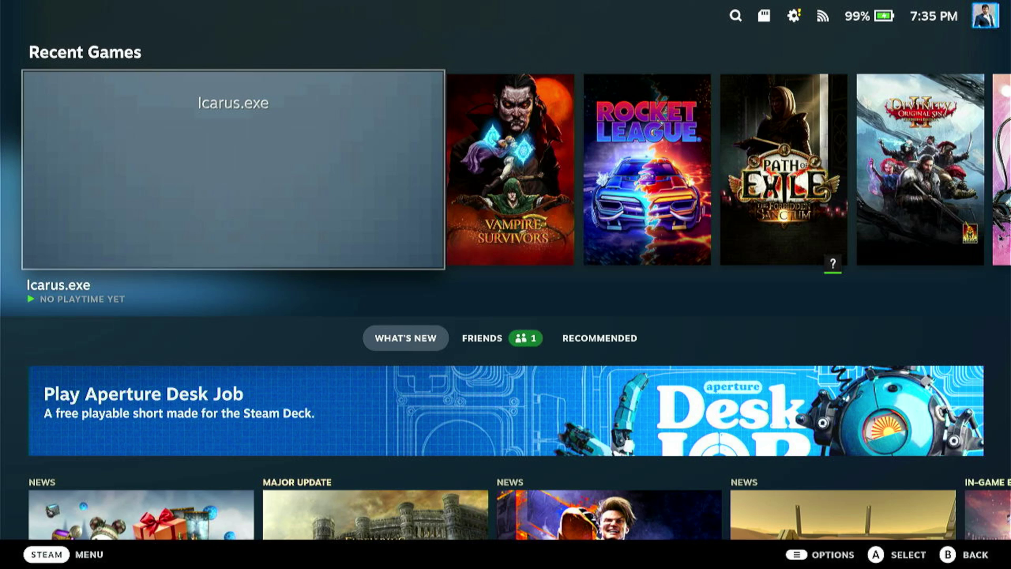
# Step: Launch Ryujinx from the library's Non-Steam games in Gaming Mode and start Pokémon Scarlet
pyautogui.press('super')
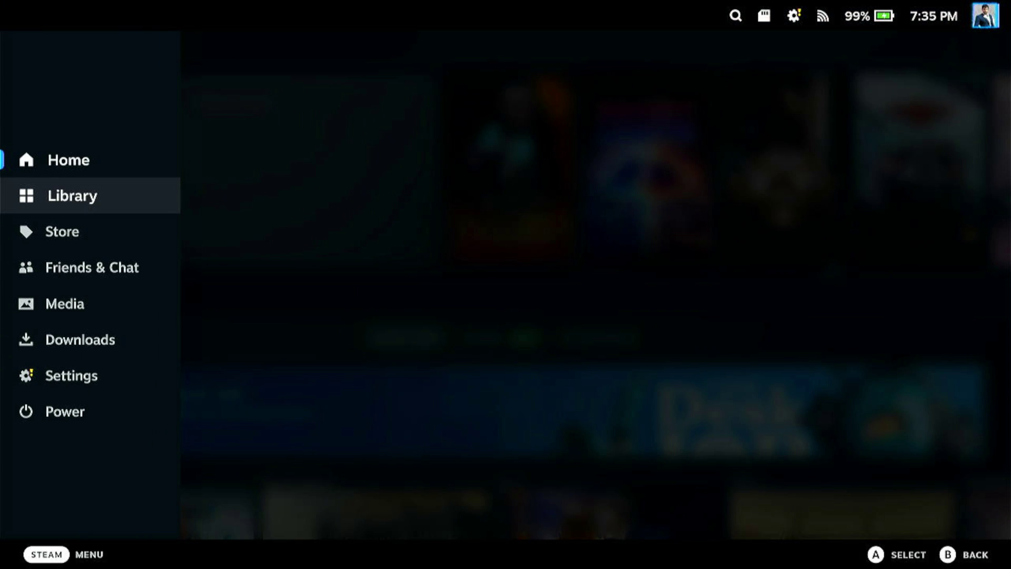
pyautogui.press('Return')
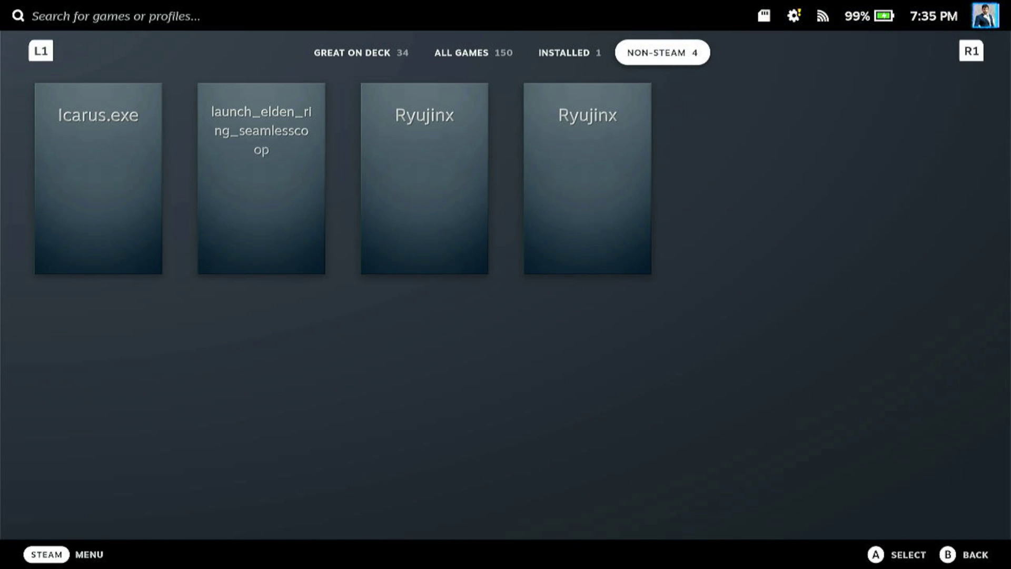
pyautogui.press('Down')
pyautogui.press('Right')
pyautogui.press('Right')
pyautogui.press('Return')
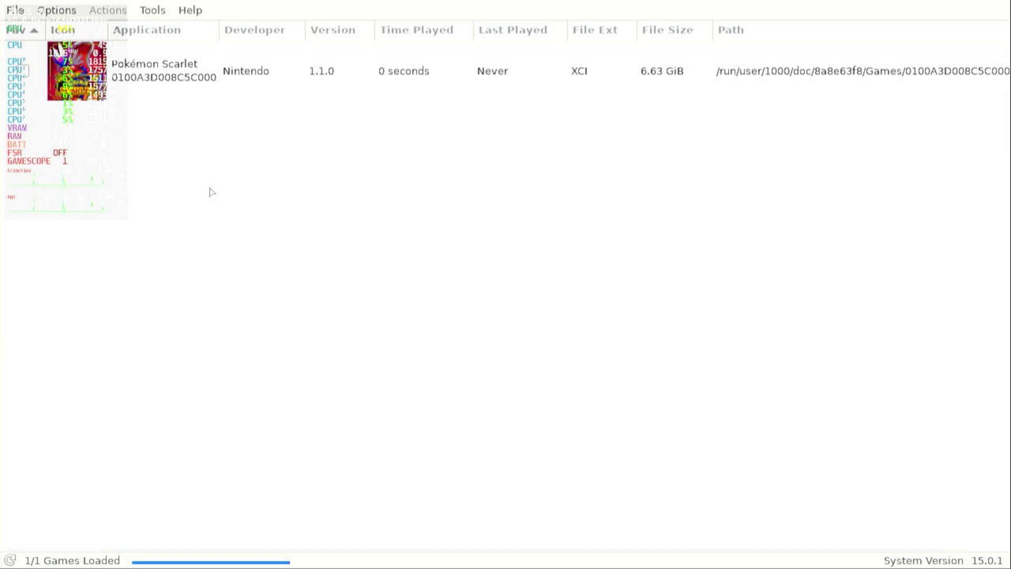
pyautogui.click(187, 99)
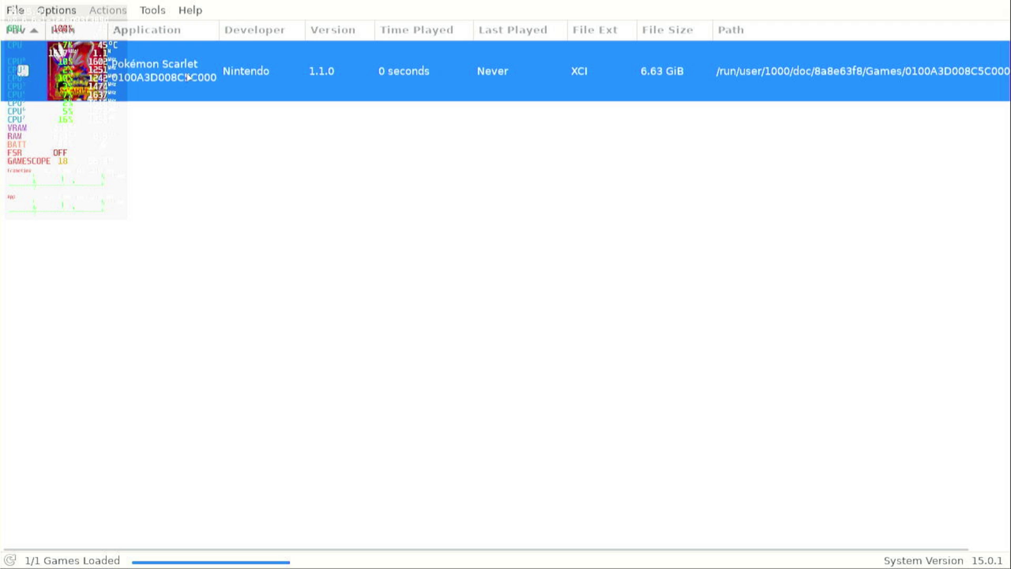
pyautogui.doubleClick(188, 78)
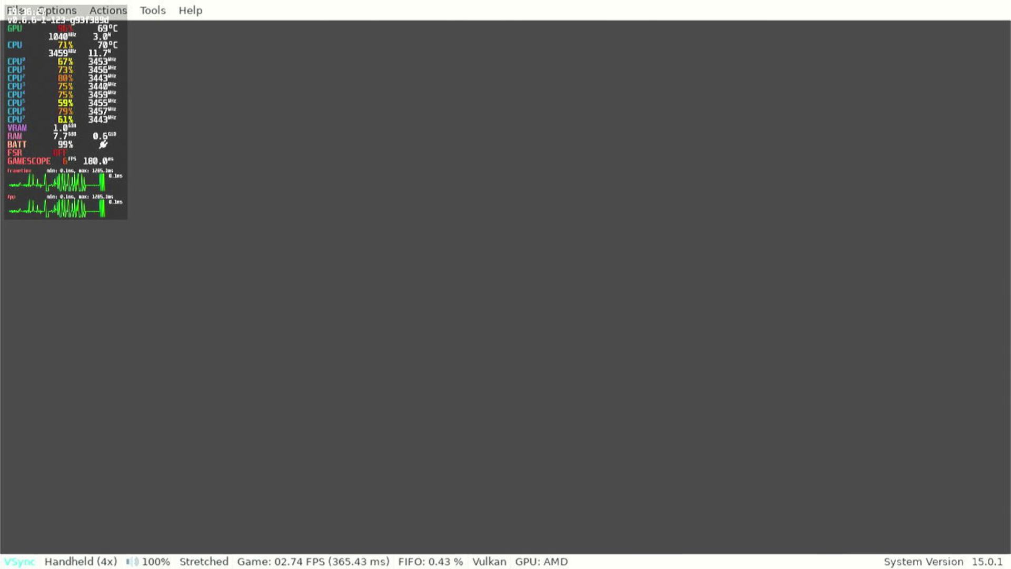
# Step: Set the Performance Overlay Level to 2 in the Steam Deck's performance settings
pyautogui.hotkey('ctrl', '2')
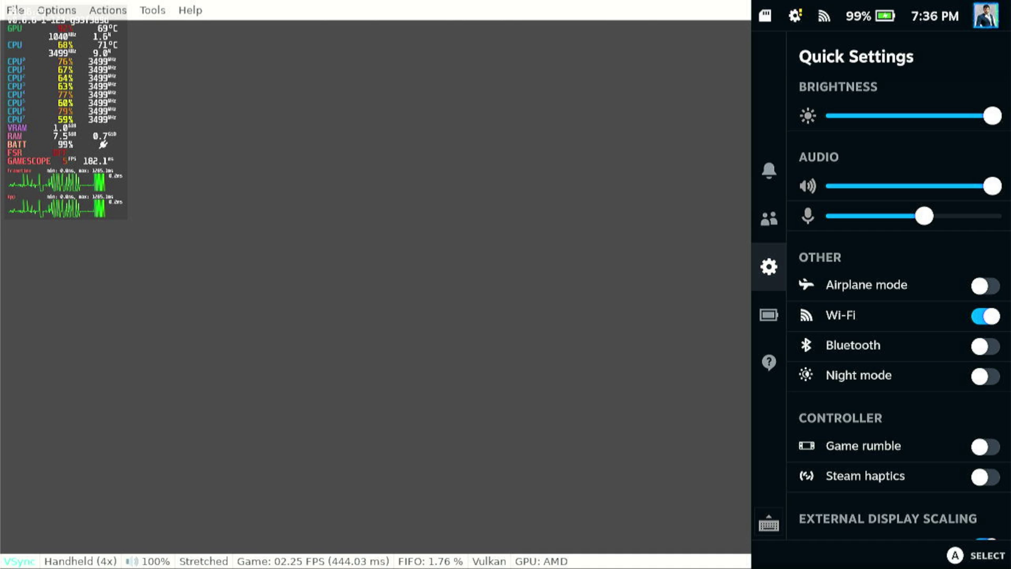
pyautogui.press('Down')
pyautogui.press('Right')
pyautogui.press('Return')
pyautogui.press('Left')
pyautogui.press('Left')
pyautogui.press('Left')
pyautogui.press('Right')
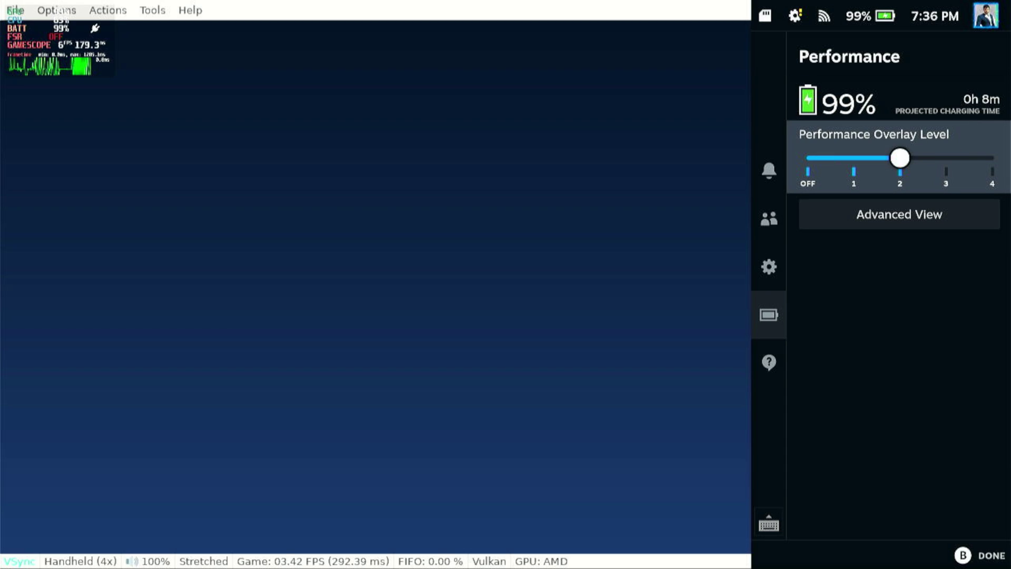
# Step: Close the Steam Deck's performance settings, then check the Graphics settings of the emulator and save them
pyautogui.press('Escape')
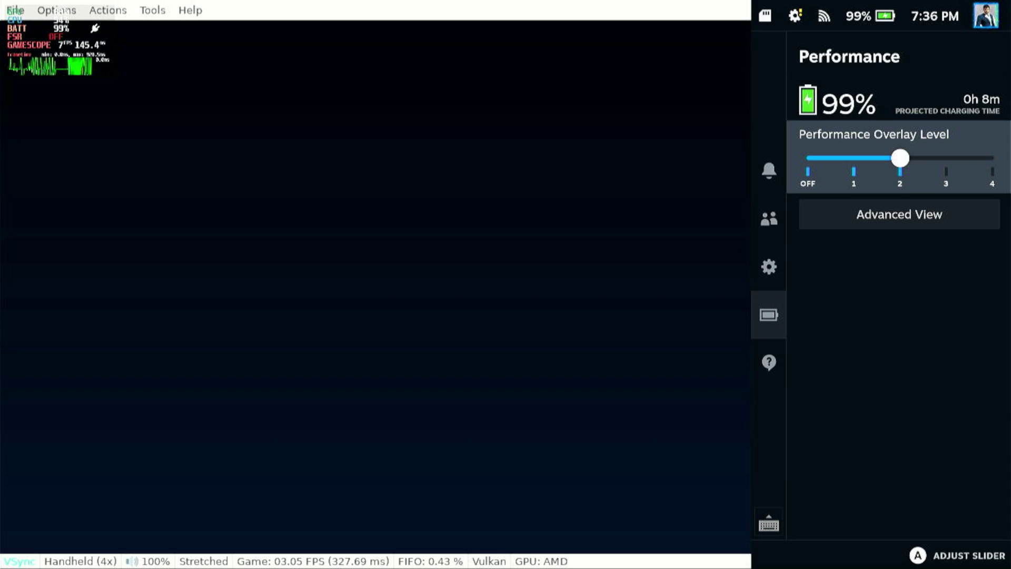
pyautogui.press('Escape')
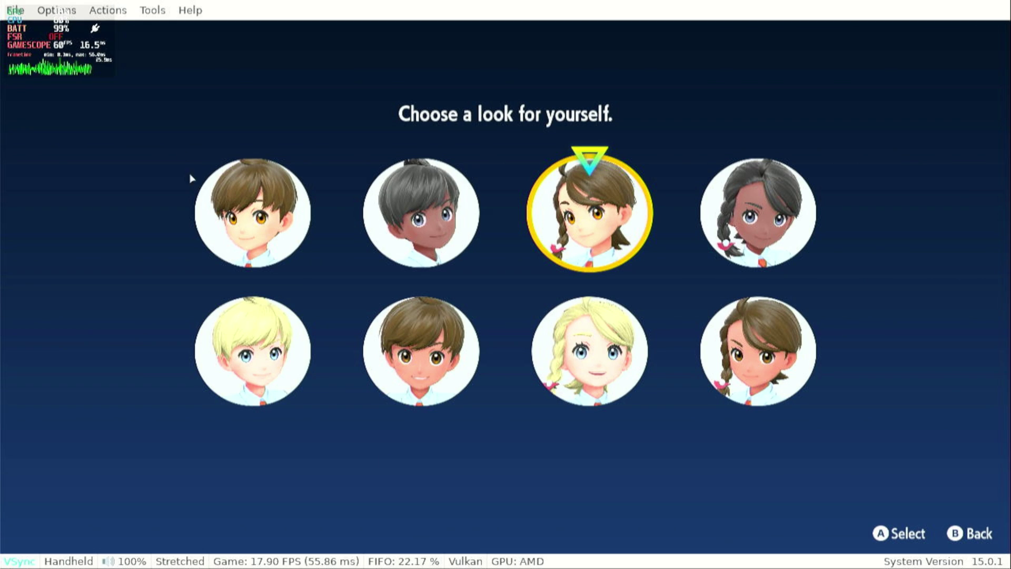
pyautogui.click(69, 15)
pyautogui.click(74, 91)
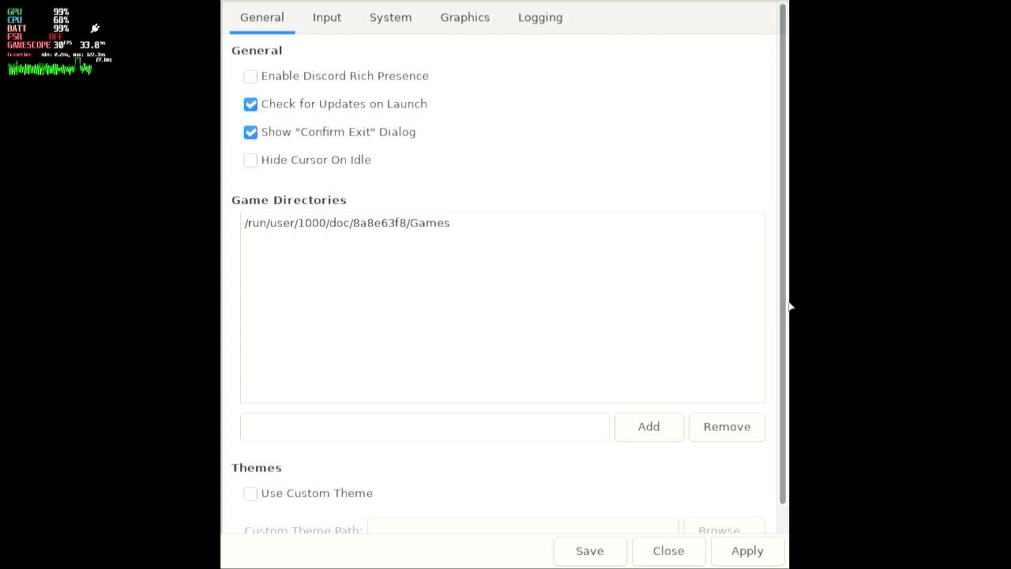
pyautogui.click(463, 17)
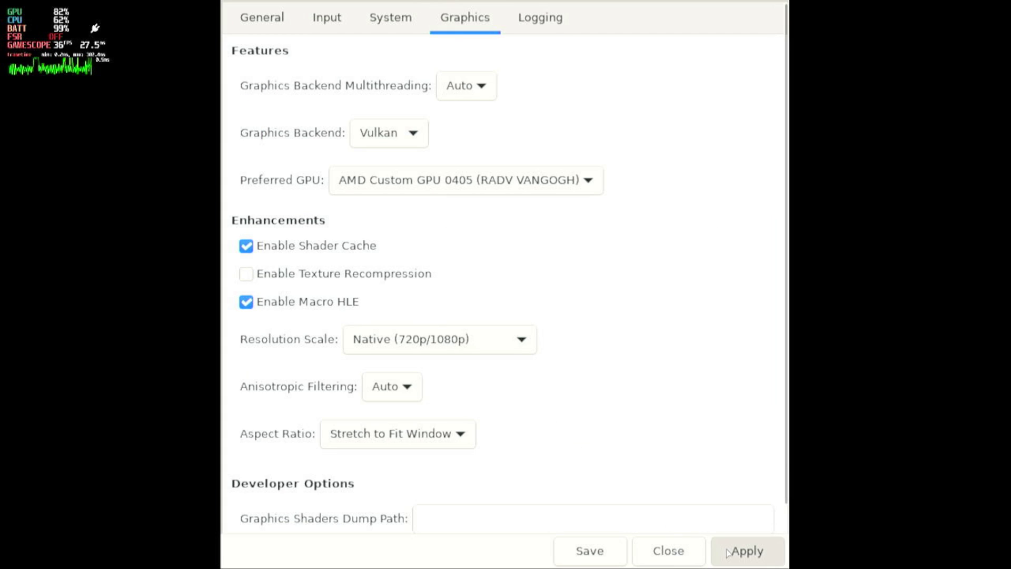
pyautogui.click(606, 551)
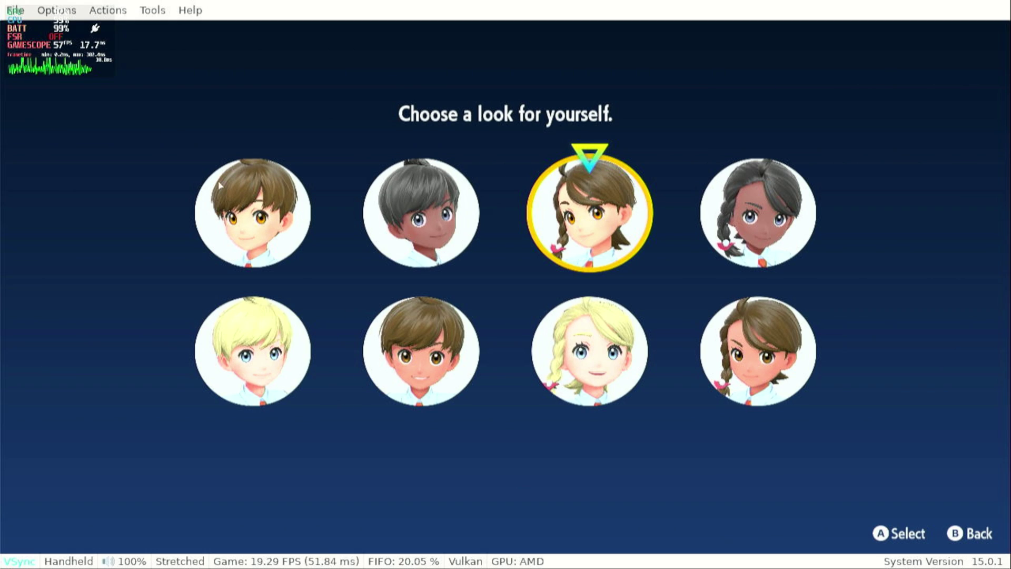
# Step: Switch the running Pokémon Scarlet game to fullscreen
pyautogui.click(53, 10)
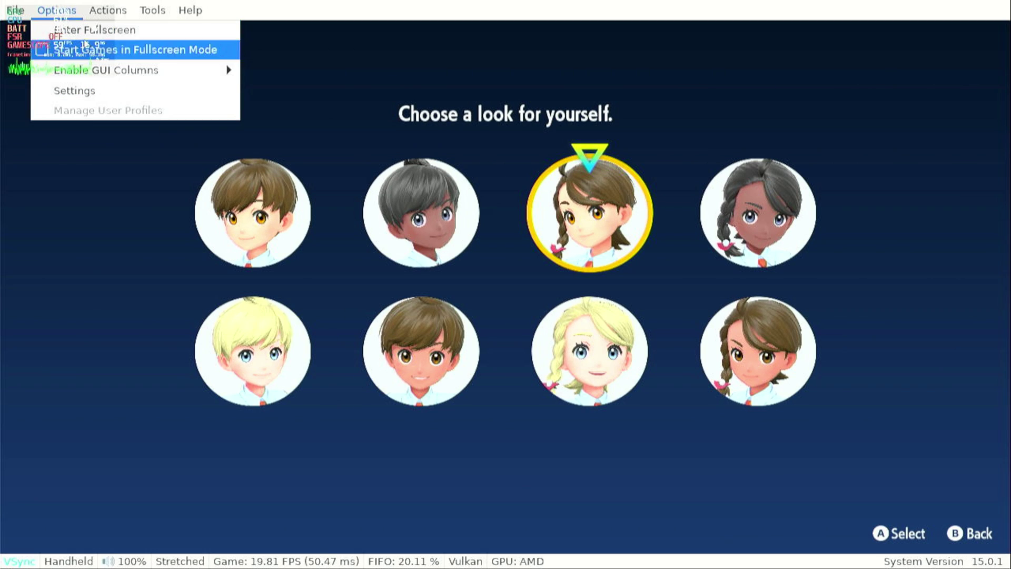
pyautogui.click(87, 38)
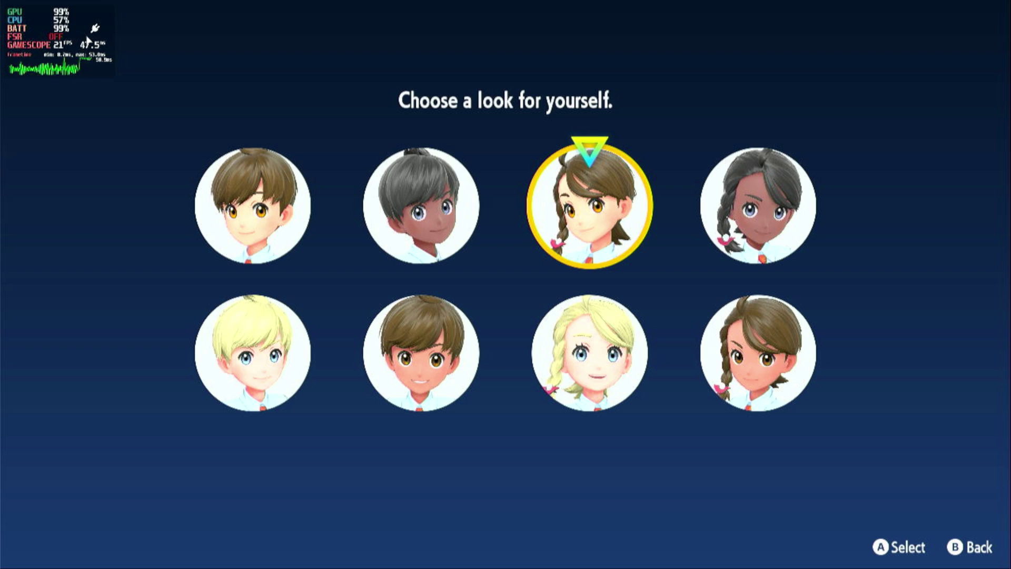